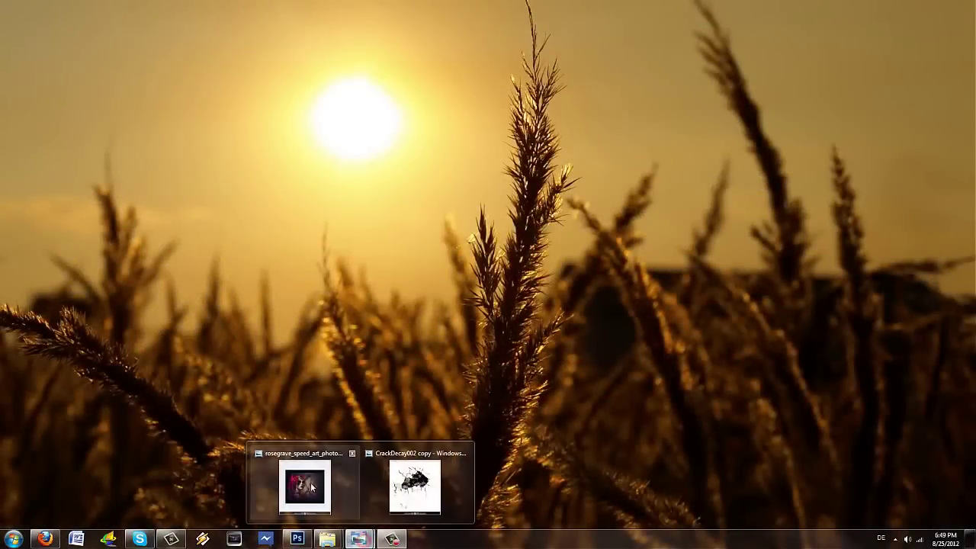
Open the rosegrave speed art reference image from its Photo Viewer taskbar thumbnail
left_click(311, 483)
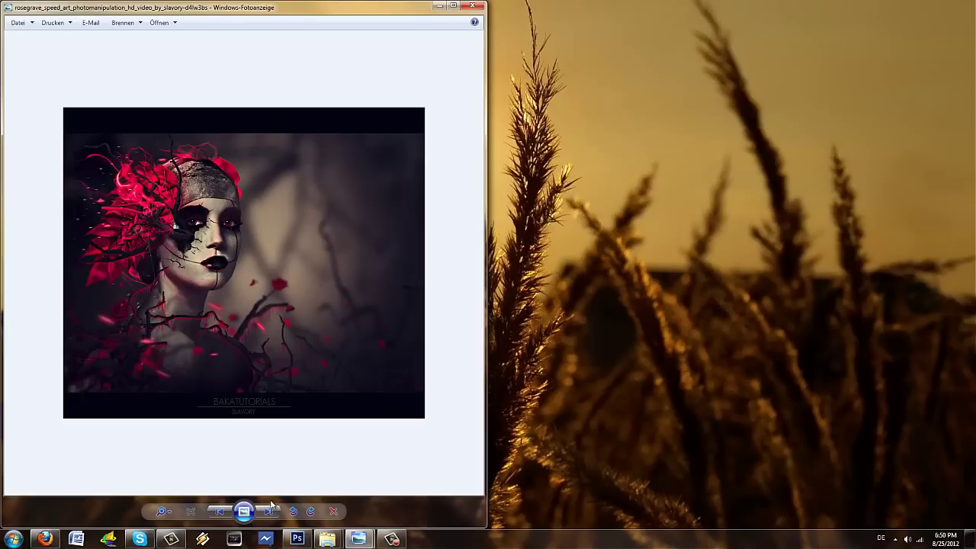
Open CrackDecay002, then cycle through Dead Tree, model, branches and blackrosedragon stock images
mouse_move(359, 540)
left_click(414, 488)
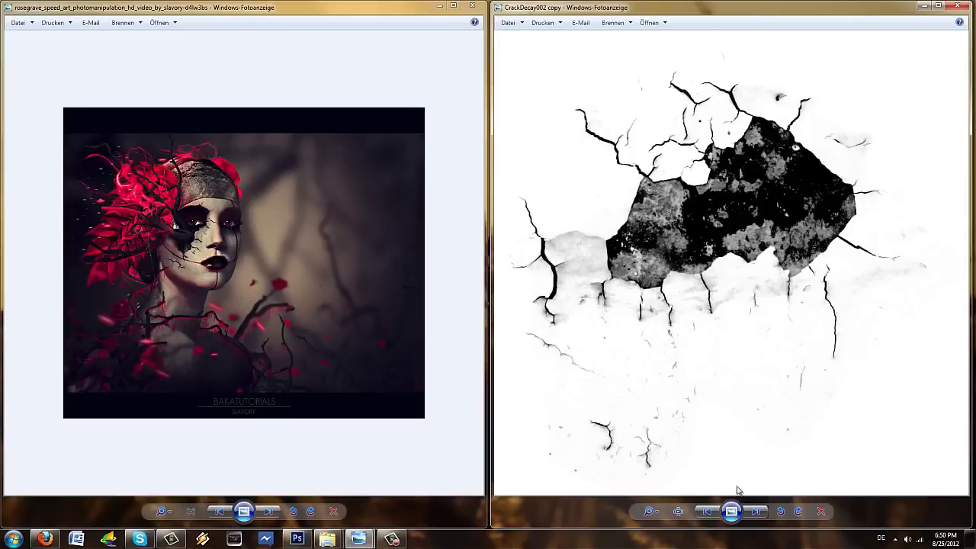
left_click(756, 511)
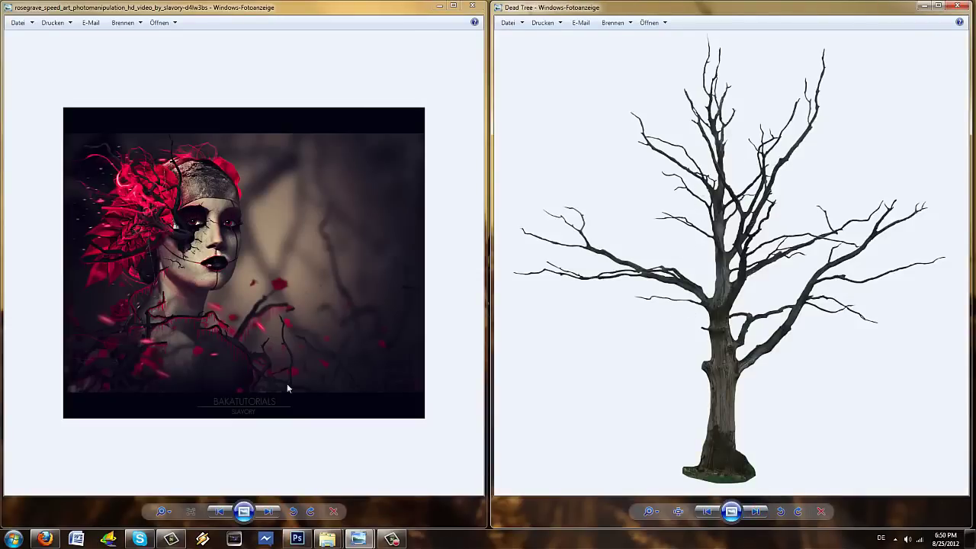
left_click(755, 512)
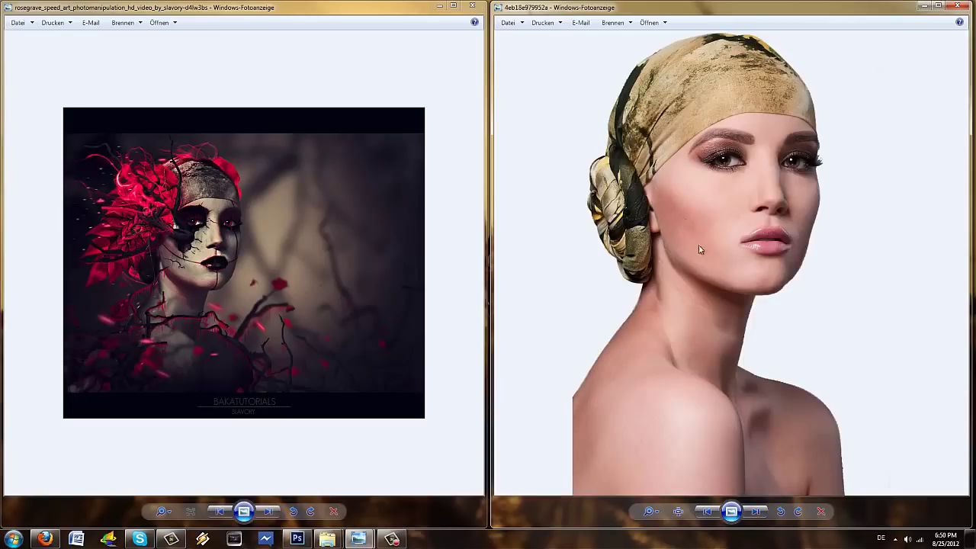
left_click(758, 511)
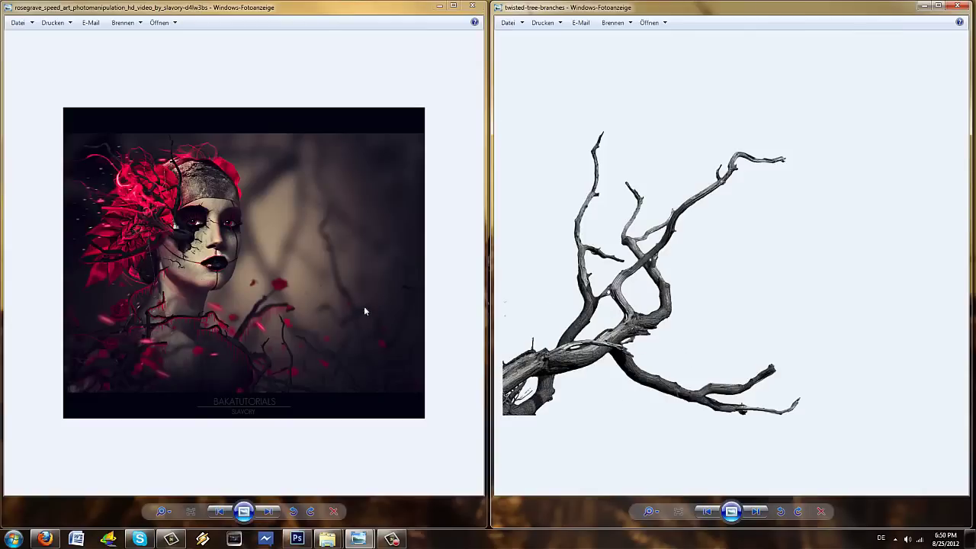
left_click(757, 512)
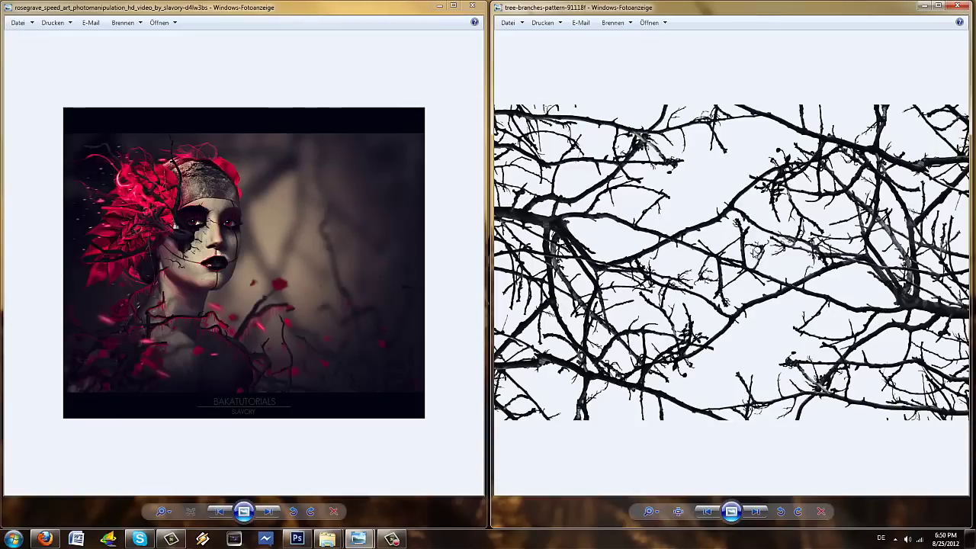
left_click(755, 511)
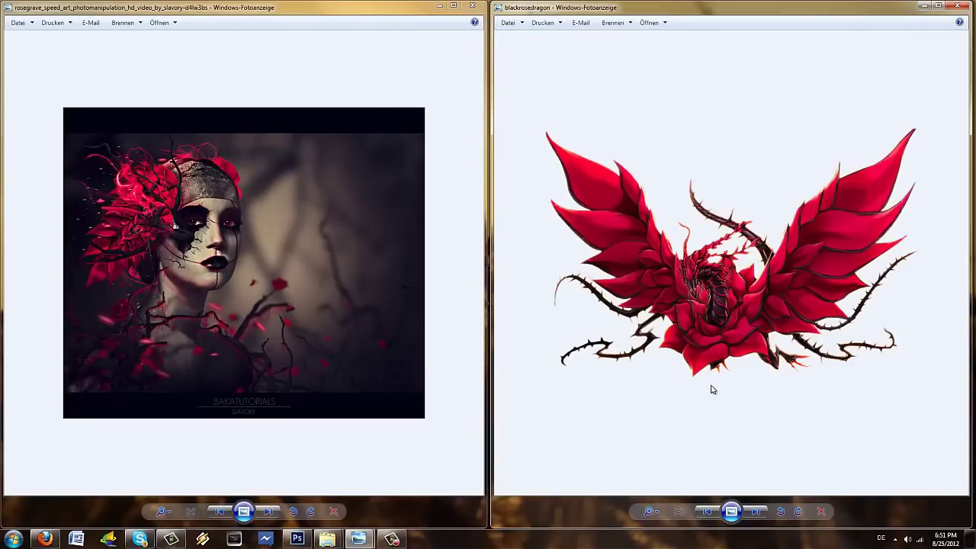
View the rose petals image, then clear the viewers away to show the desktop
left_click(753, 512)
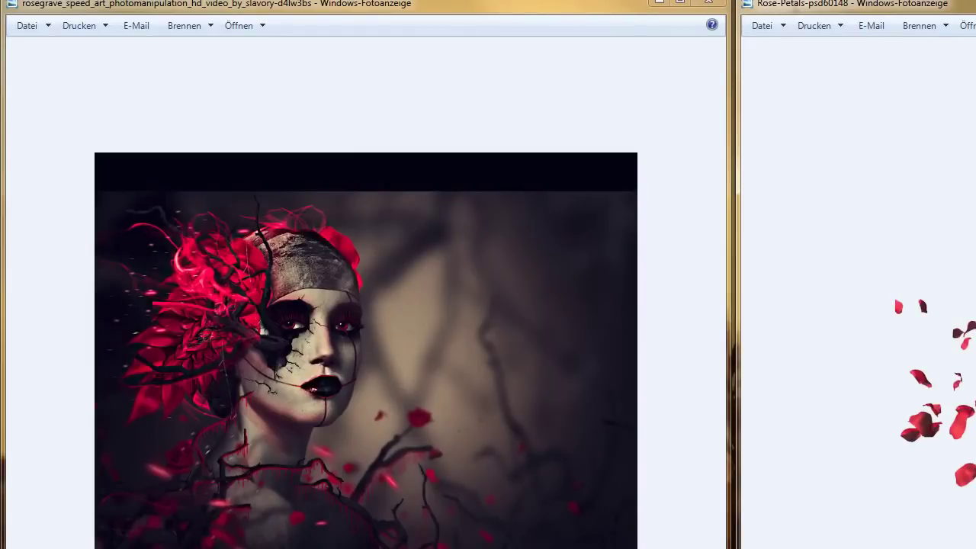
left_click(659, 4)
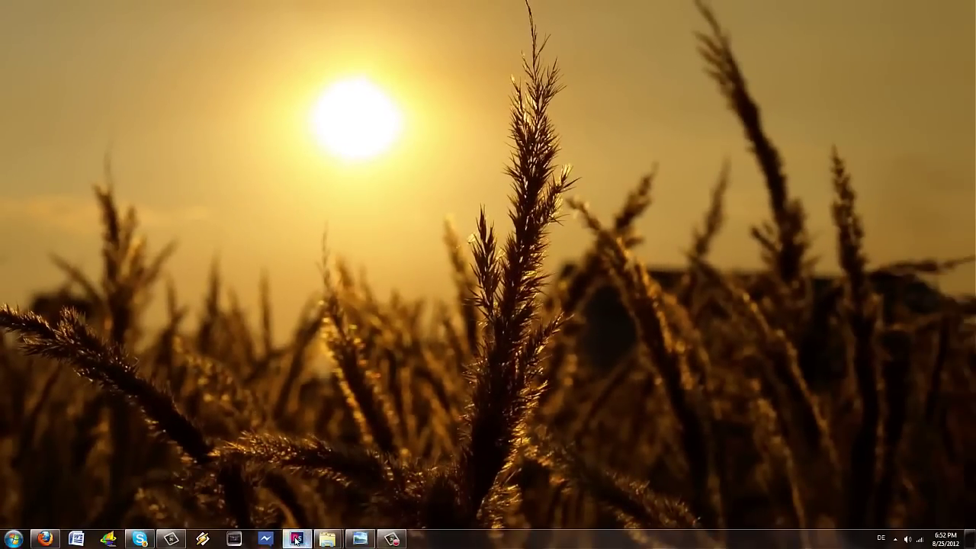
Restore the Photoshop window from the taskbar
left_click(298, 539)
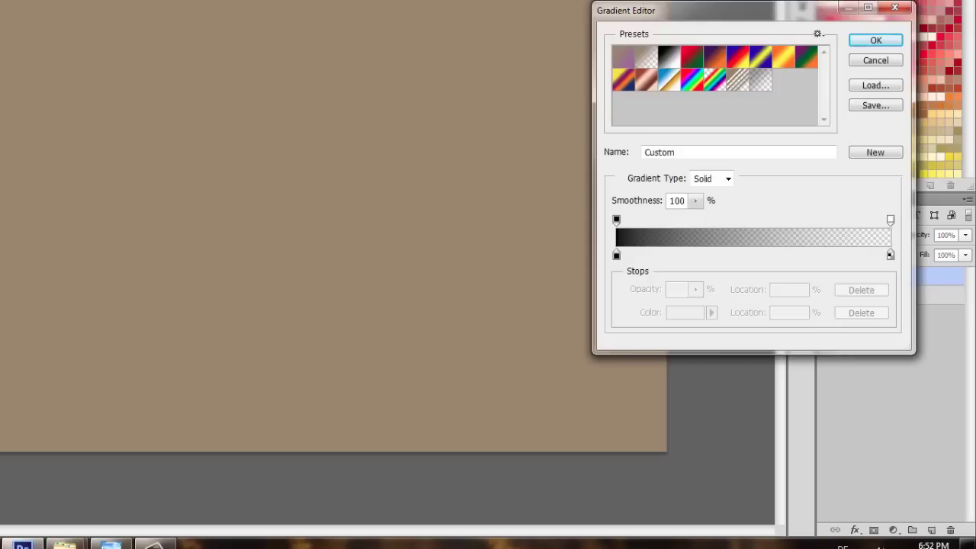
Make a Foreground to Transparent gradient whose starting stop is black (000000)
left_click(647, 58)
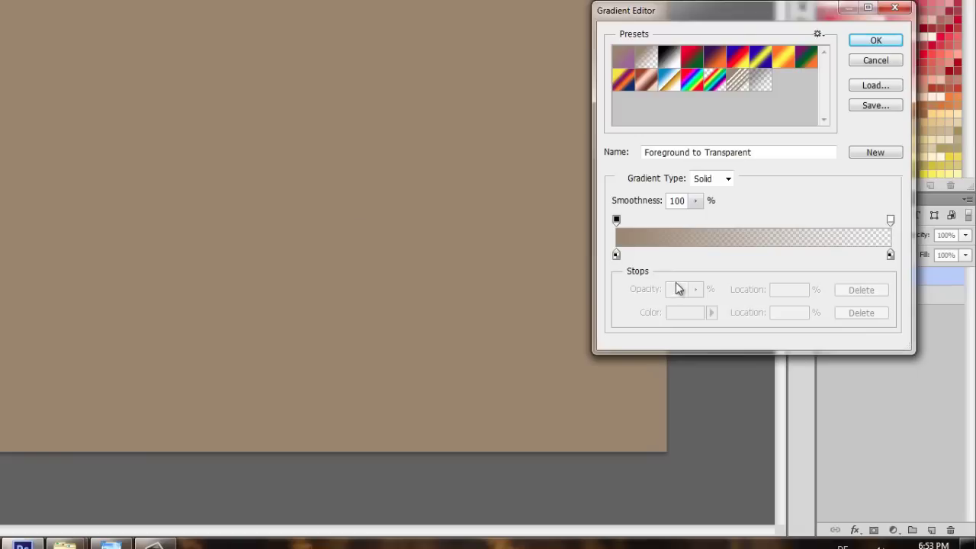
left_click(616, 254)
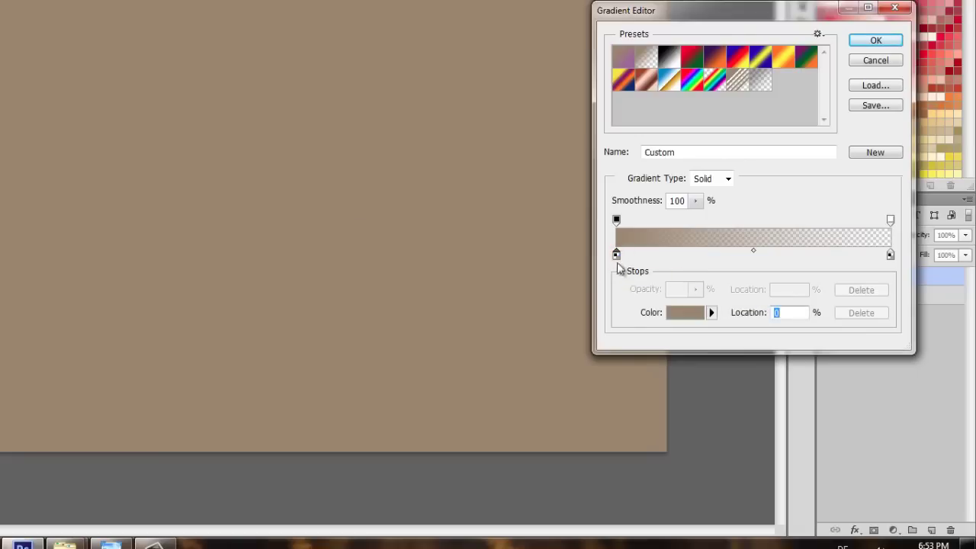
left_click(690, 317)
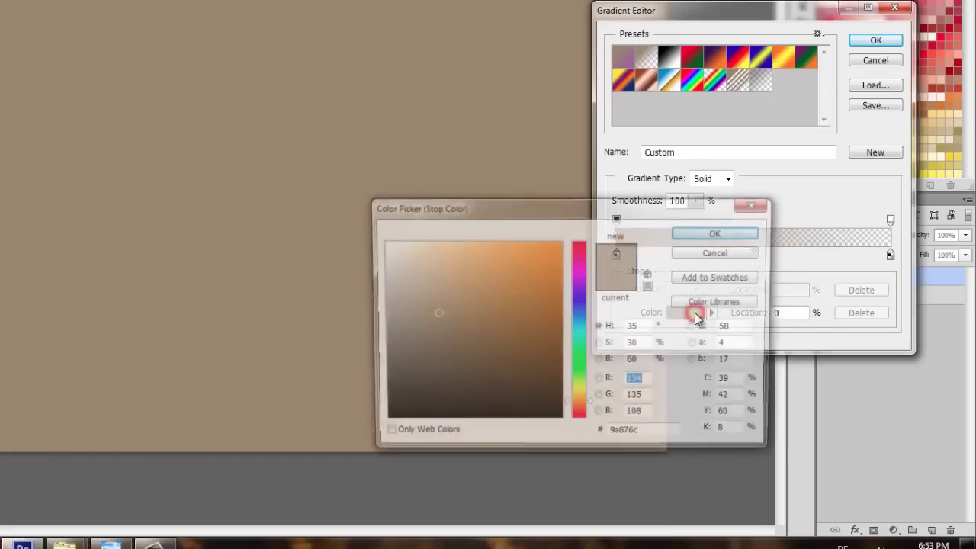
left_click_drag(474, 337, 333, 443)
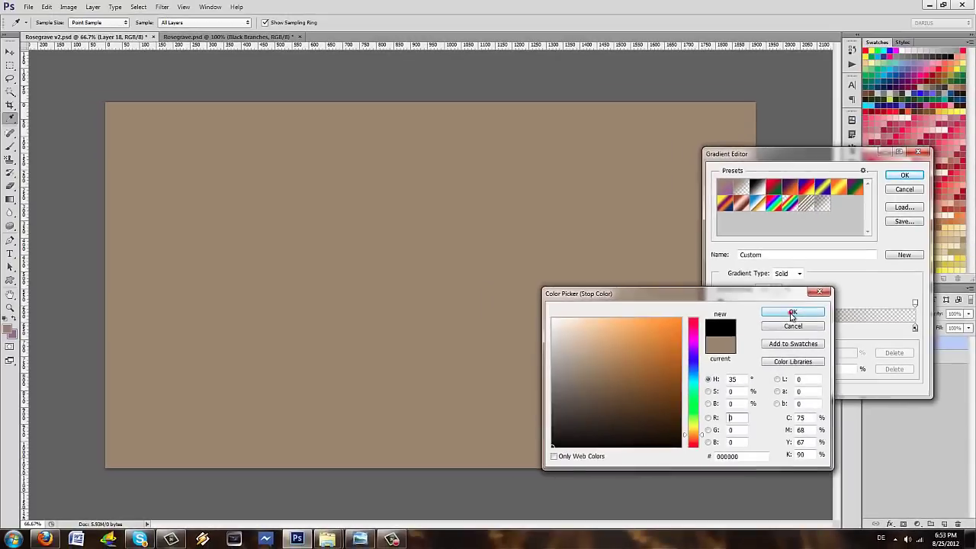
left_click(792, 313)
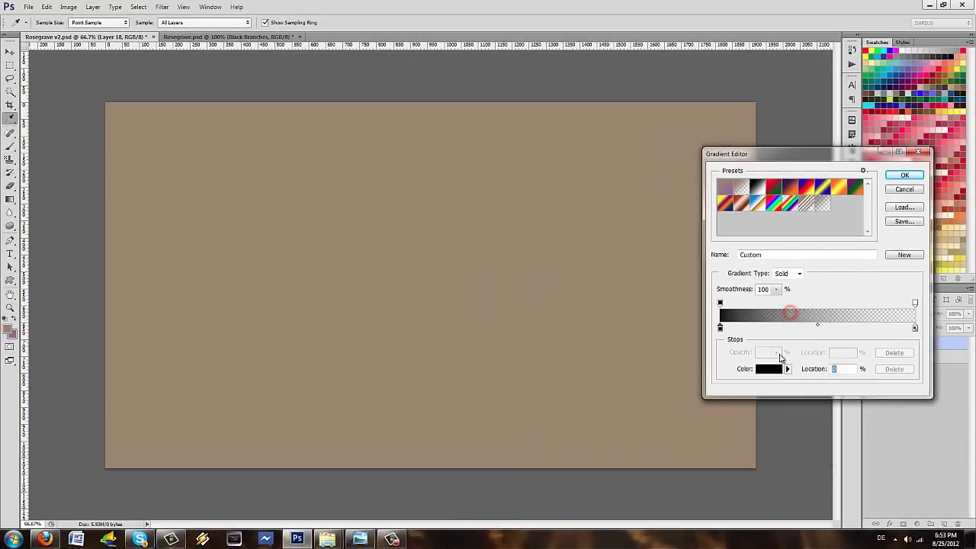
left_click(905, 174)
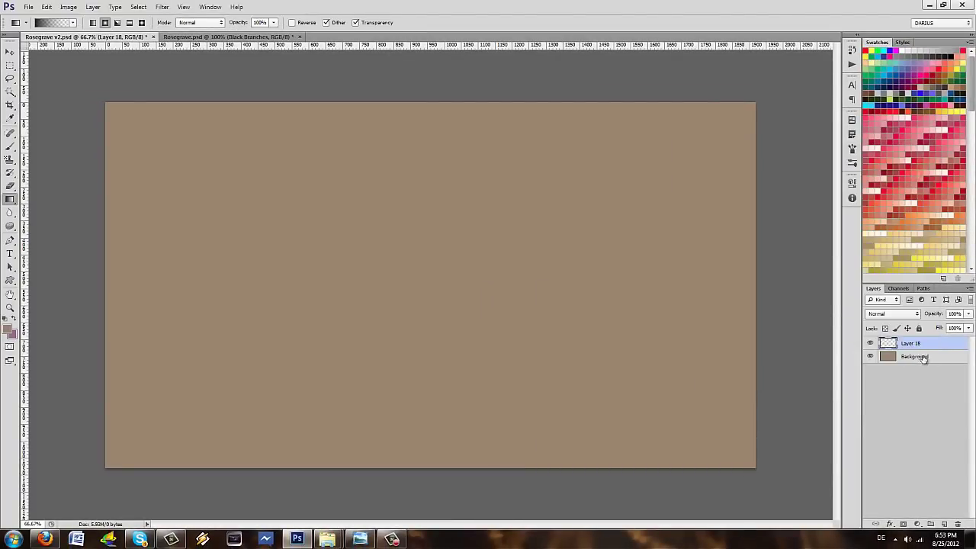
Draw a reversed radial black gradient on Layer 18 from the centre to the top-right corner
left_click(918, 359)
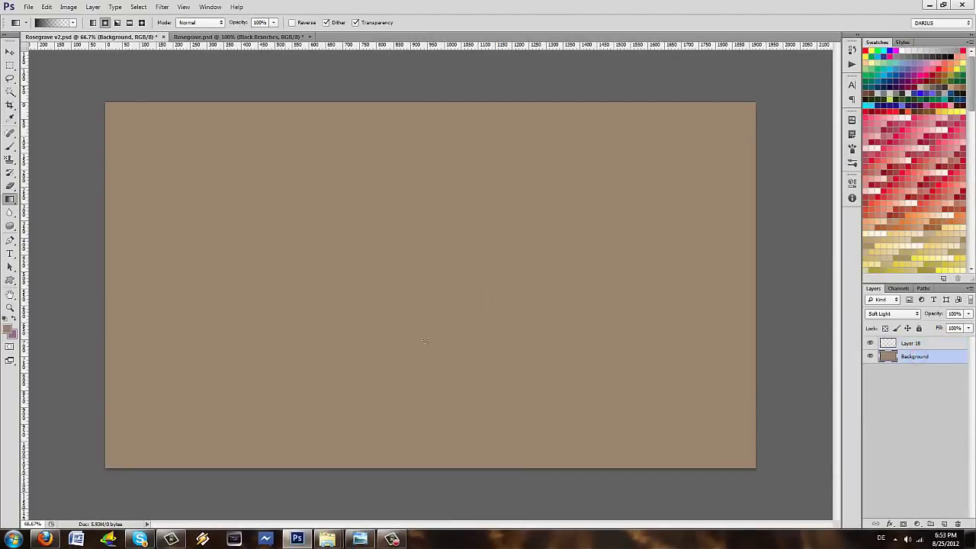
left_click(919, 344)
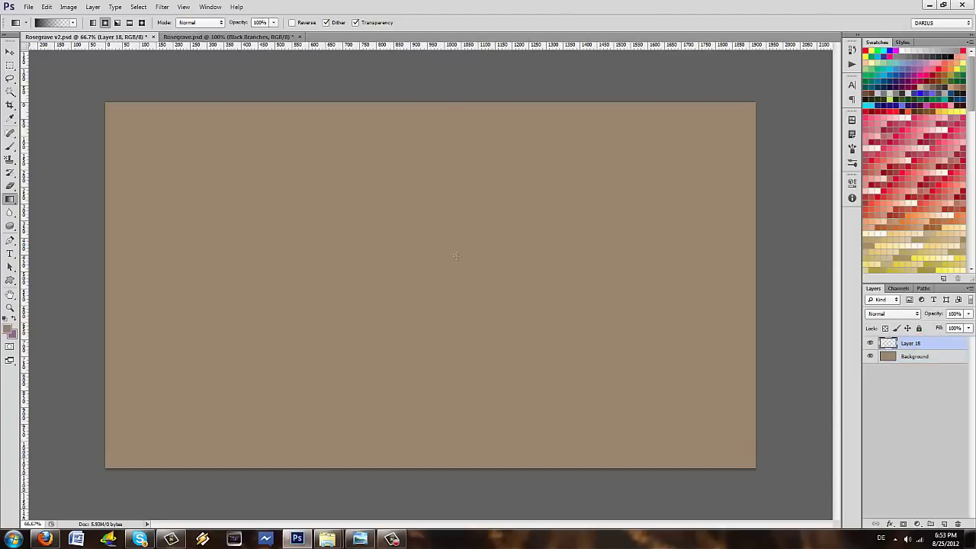
left_click_drag(509, 227, 766, 97)
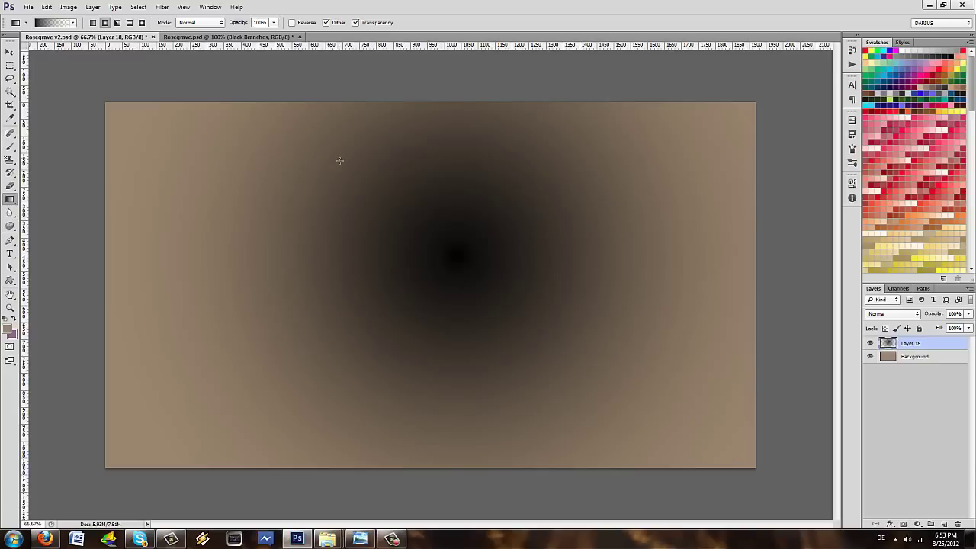
key("ctrl+z")
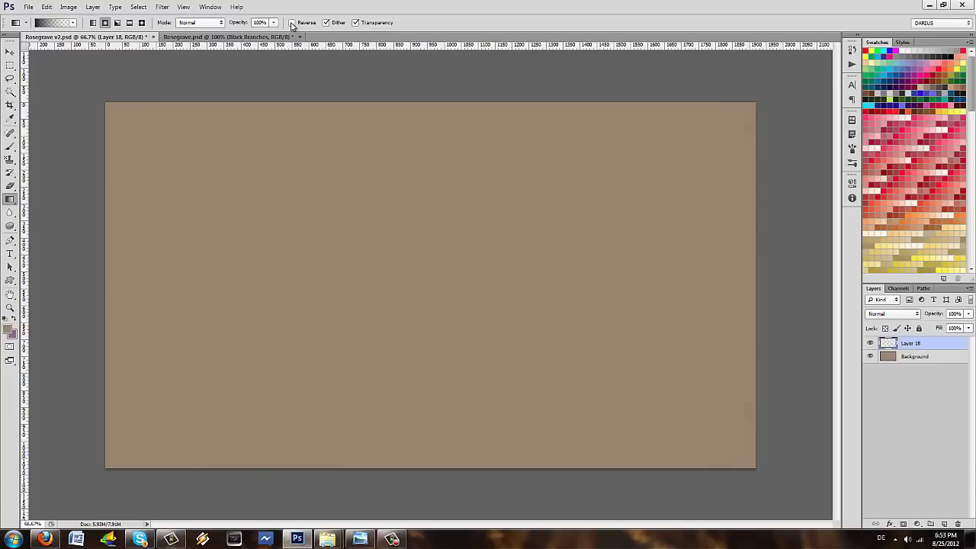
left_click(293, 23)
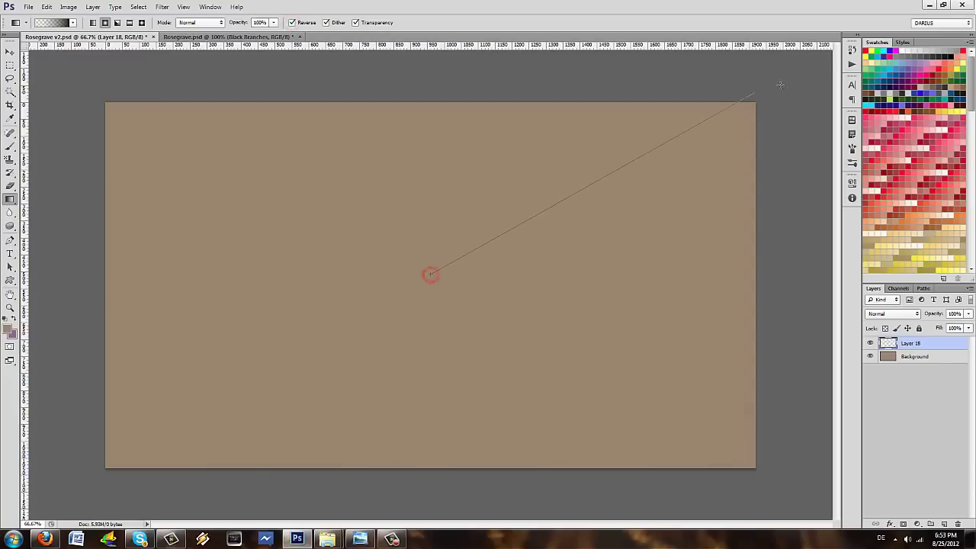
left_click_drag(533, 220, 834, 69)
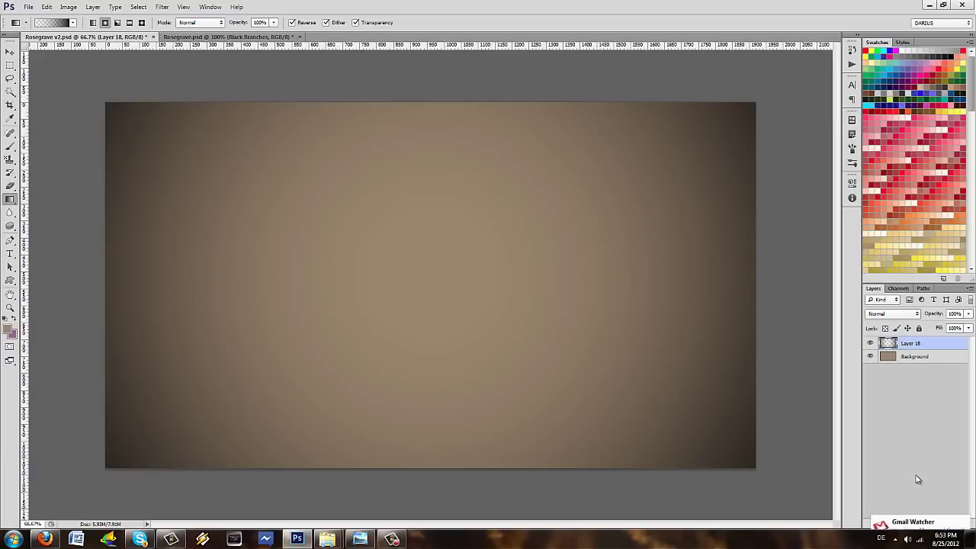
Place the headscarf model photo, enlarged and positioned on the left of the canvas
left_click(946, 524)
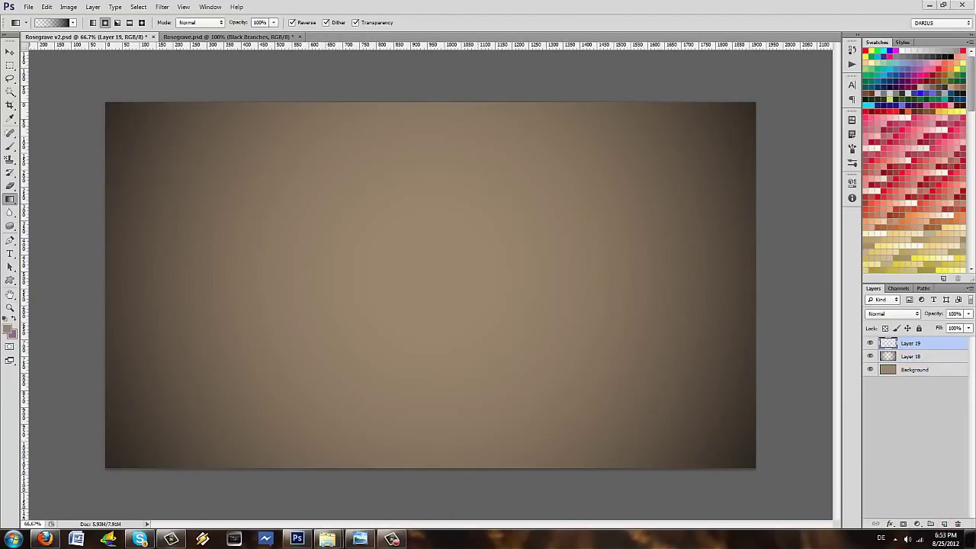
left_click_drag(898, 187, 255, 344)
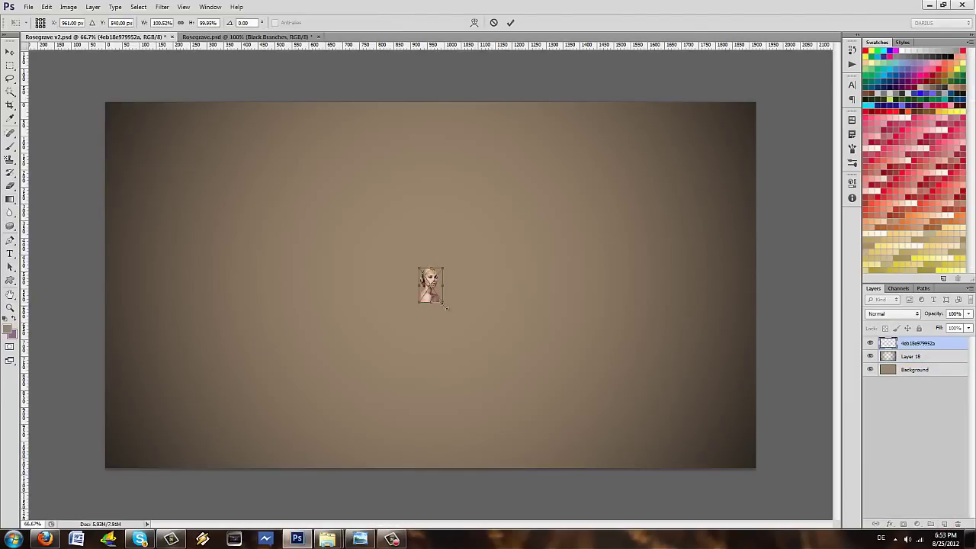
left_click_drag(446, 304, 570, 488)
left_click_drag(395, 241, 338, 202)
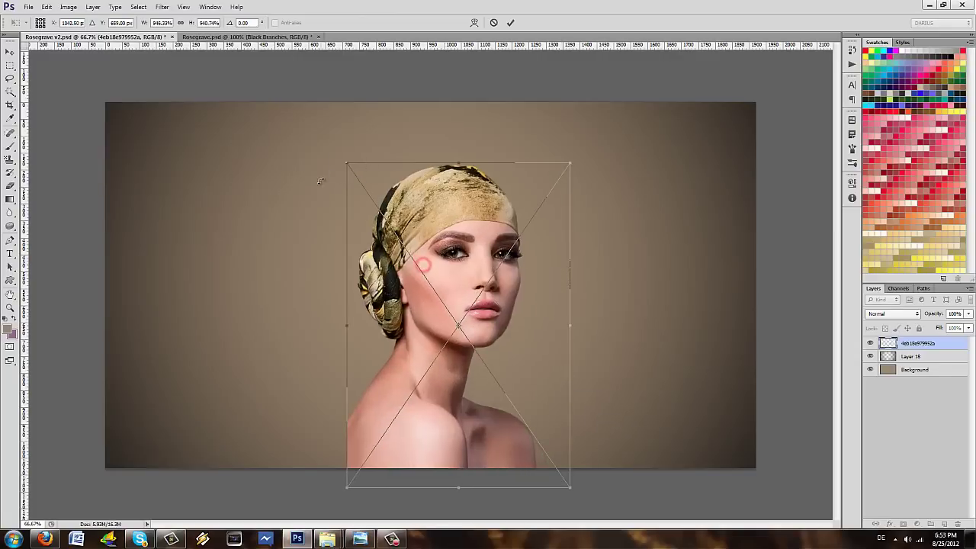
mouse_move(519, 322)
left_mouse_down()
mouse_move(333, 315)
mouse_move(349, 309)
left_mouse_up()
key("Return")
key("g")
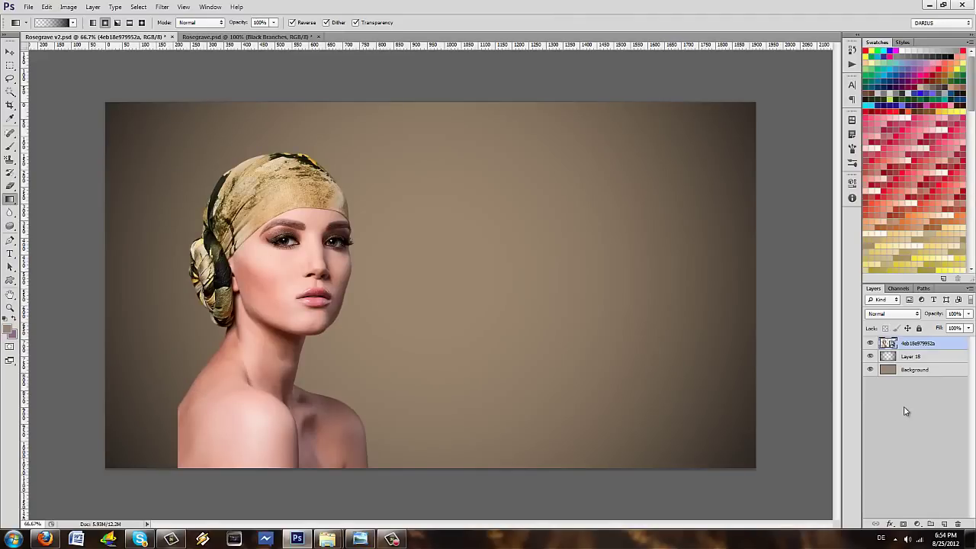
Rasterize the placed model layer and rename it MODEL
right_click(951, 345)
left_click(887, 276)
double_click(916, 344)
type("H")
type("MODEL")
Rename Layer 18 to 'Background Vignette' and select the MODEL layer
double_click(913, 357)
type("Background Vignette")
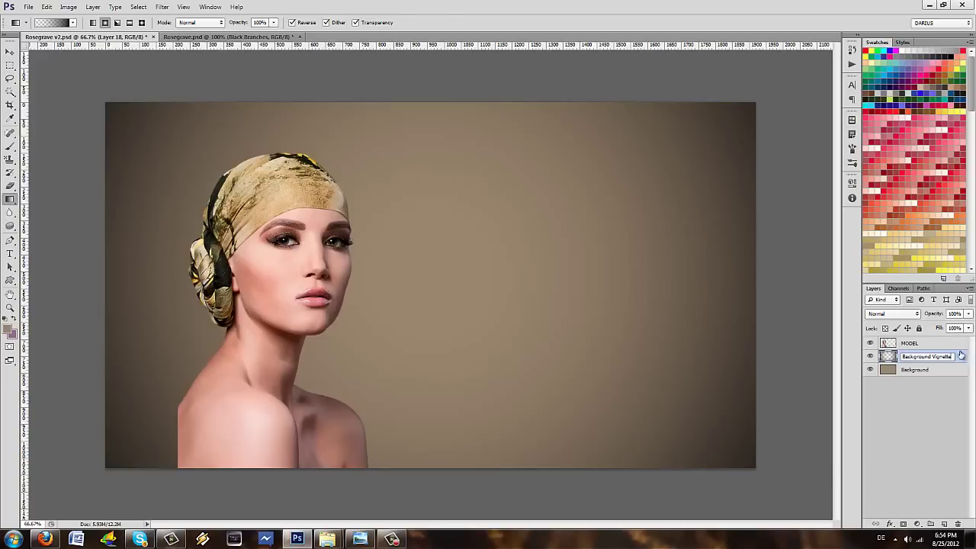
left_click(957, 356)
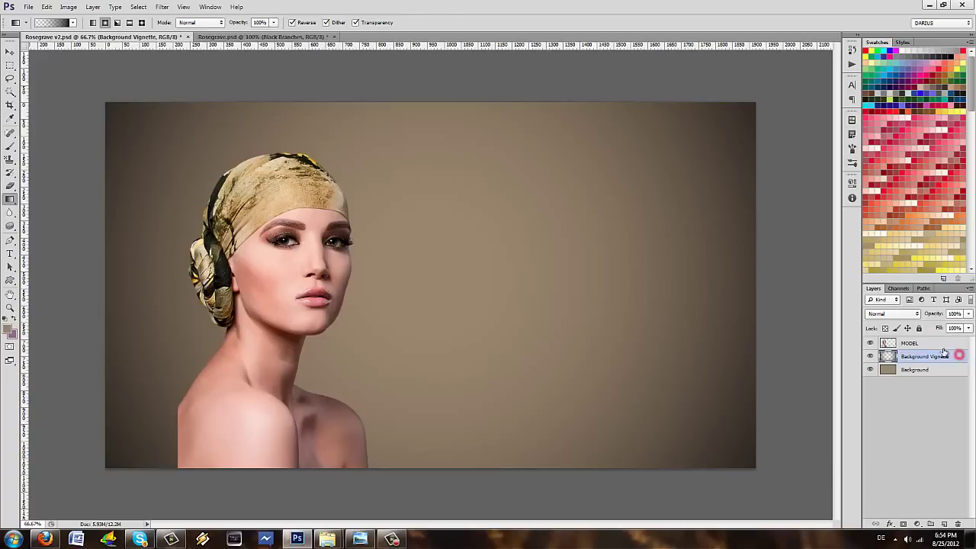
left_click(944, 345)
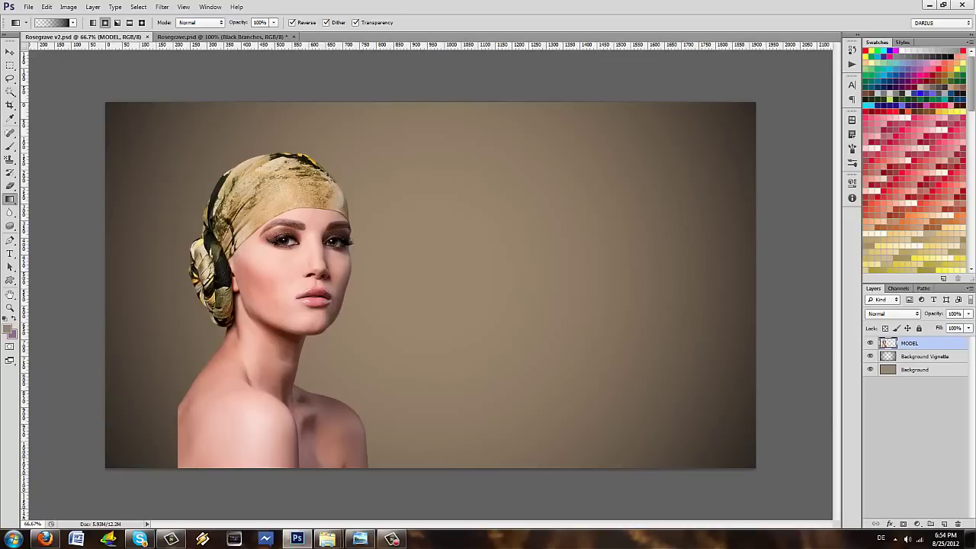
Place the tree-branches pattern over the full canvas above Background Vignette and rasterize it
mouse_move(579, 236)
left_mouse_down()
mouse_move(482, 347)
mouse_move(768, 508)
left_mouse_up()
left_click_drag(380, 253, 93, 79)
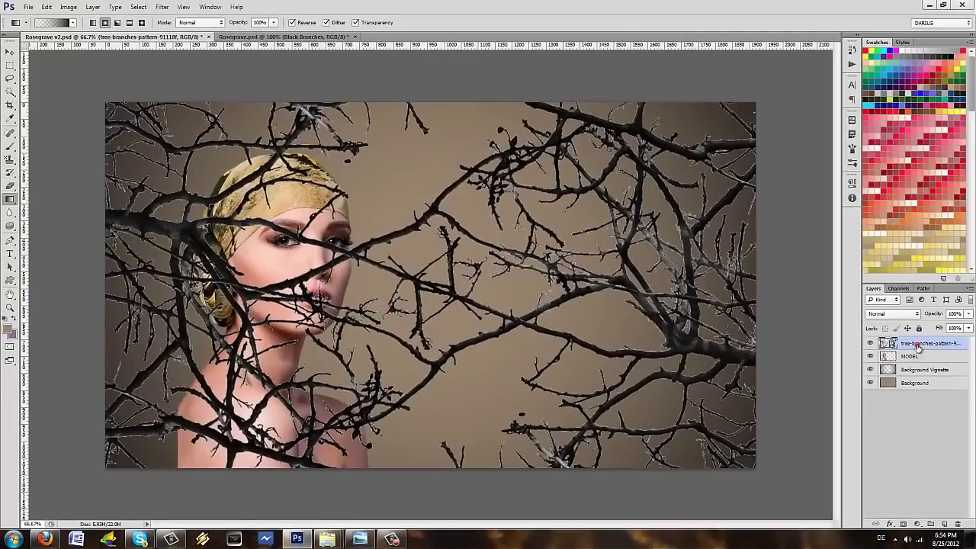
left_click_drag(927, 343, 917, 374)
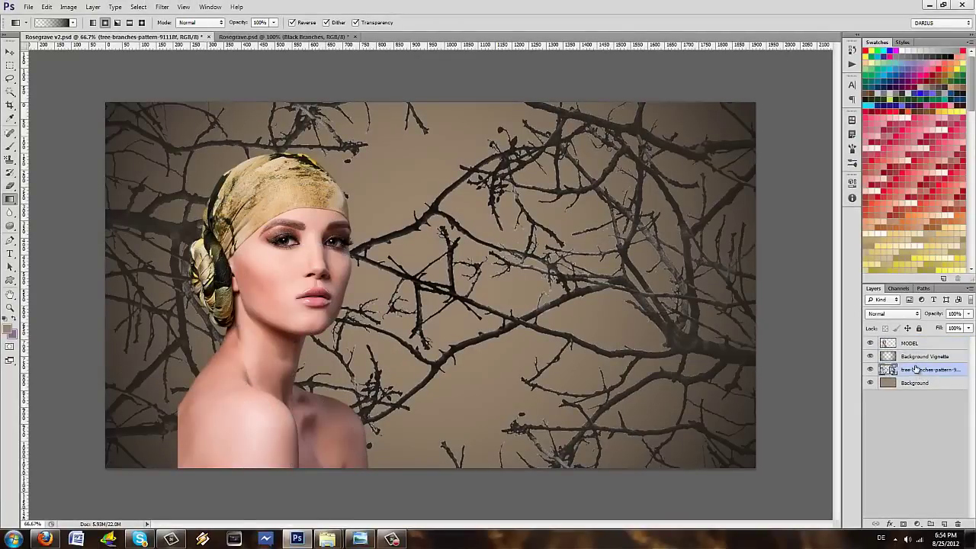
left_click(919, 356)
left_click_drag(924, 372, 923, 360)
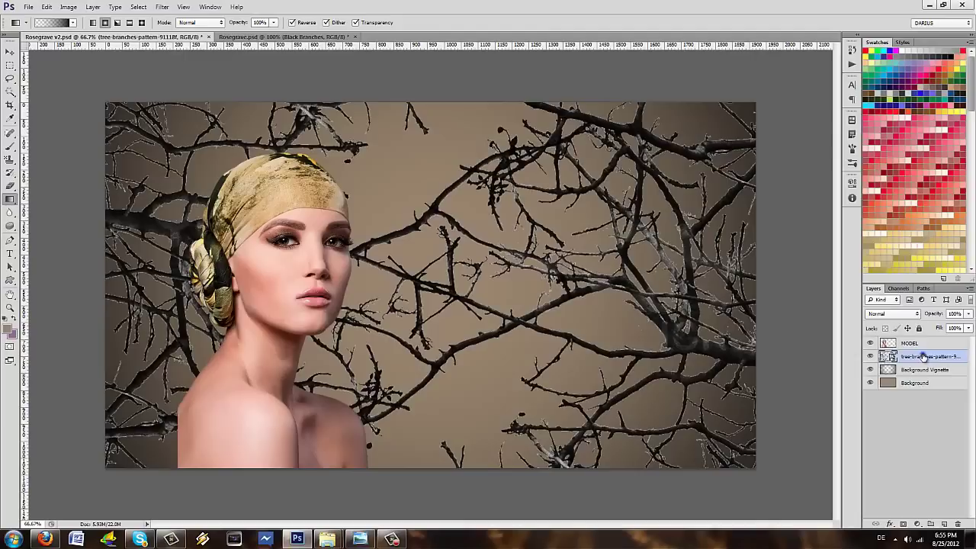
right_click(925, 358)
left_click(837, 277)
Apply a Gaussian Blur of about 18.2 pixels radius to the tree-branches layer
left_click(161, 7)
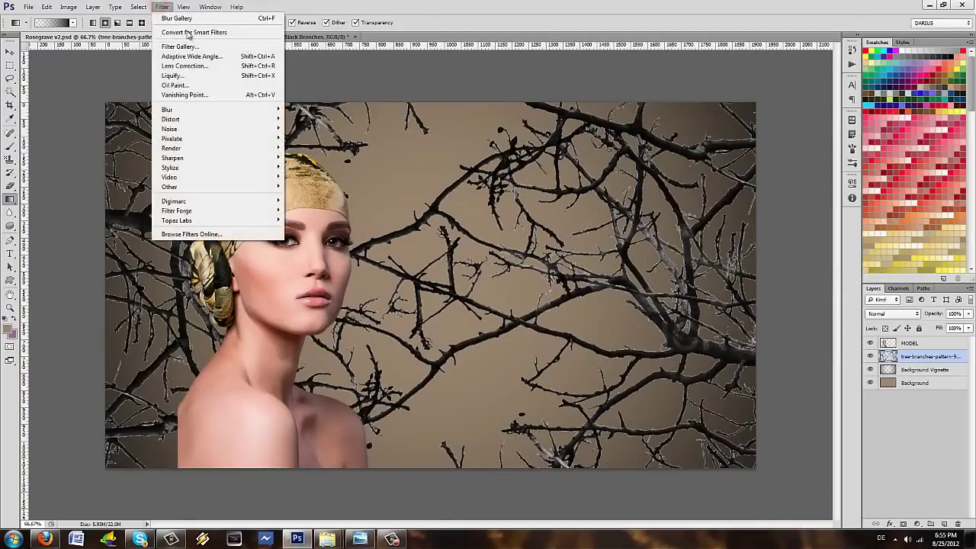
mouse_move(214, 109)
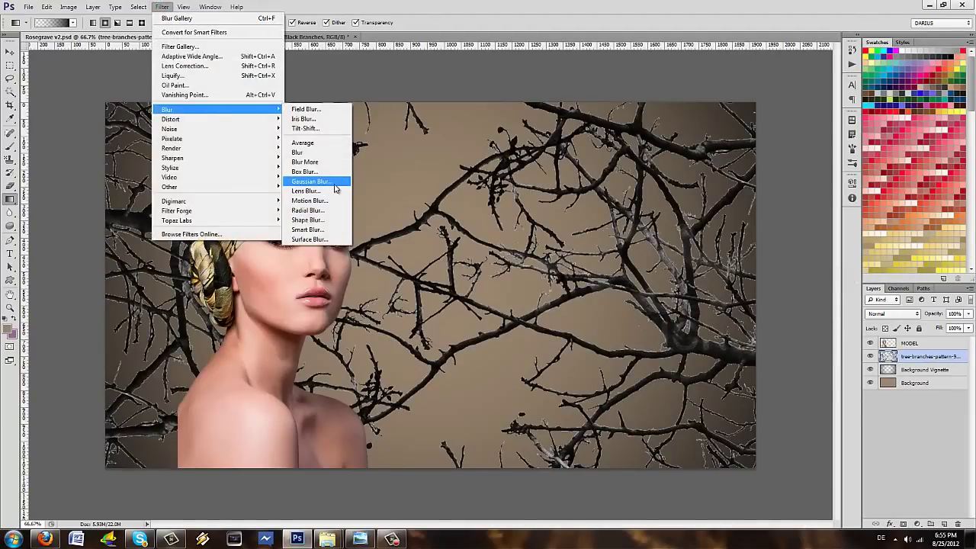
left_click(328, 182)
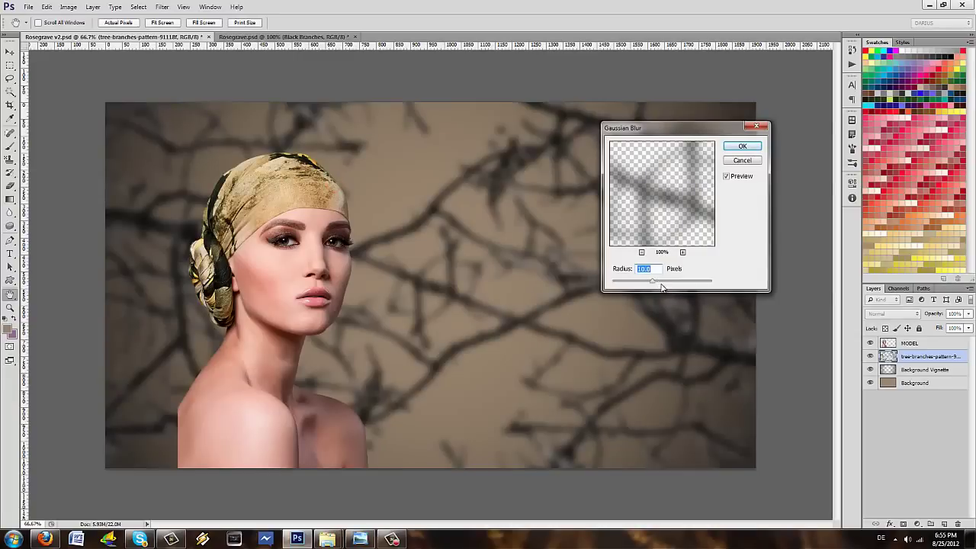
left_click(661, 282)
left_click_drag(657, 283, 654, 282)
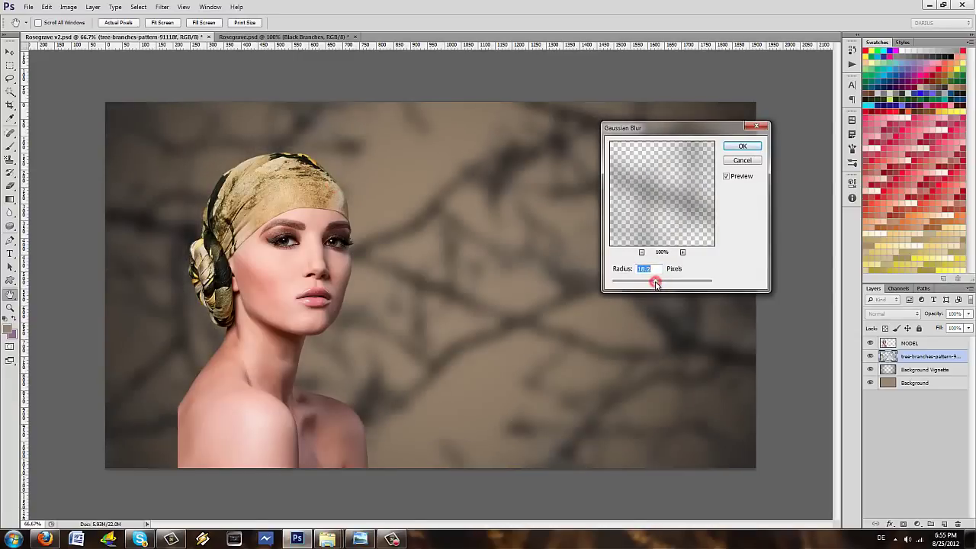
left_click(740, 147)
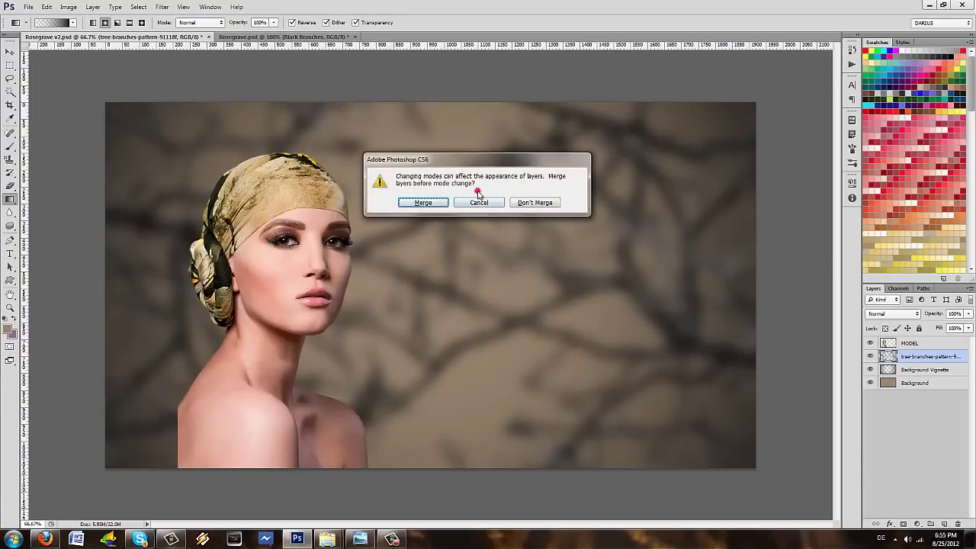
Dismiss the merge prompt, lock the branches layer's transparency, and load a ~432 px black brush
left_click(479, 202)
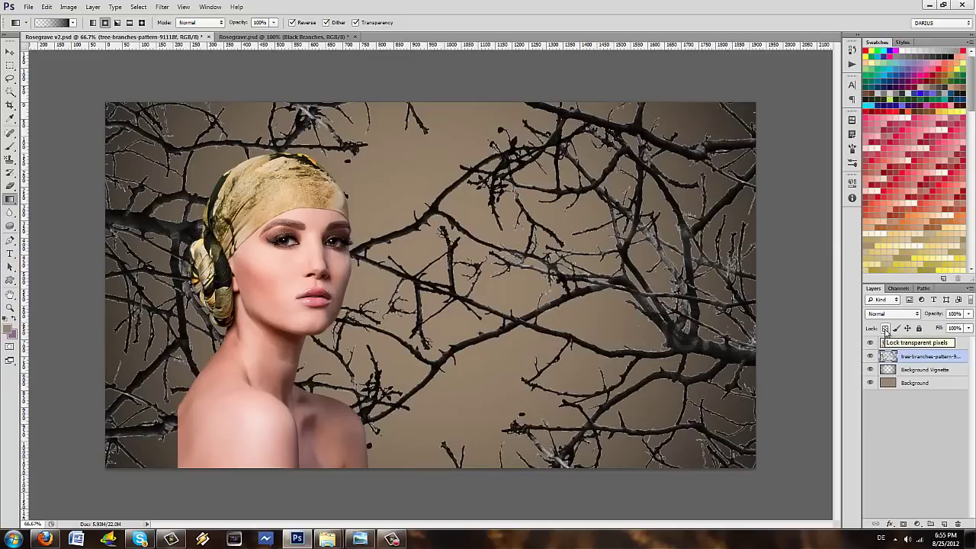
left_click(886, 328)
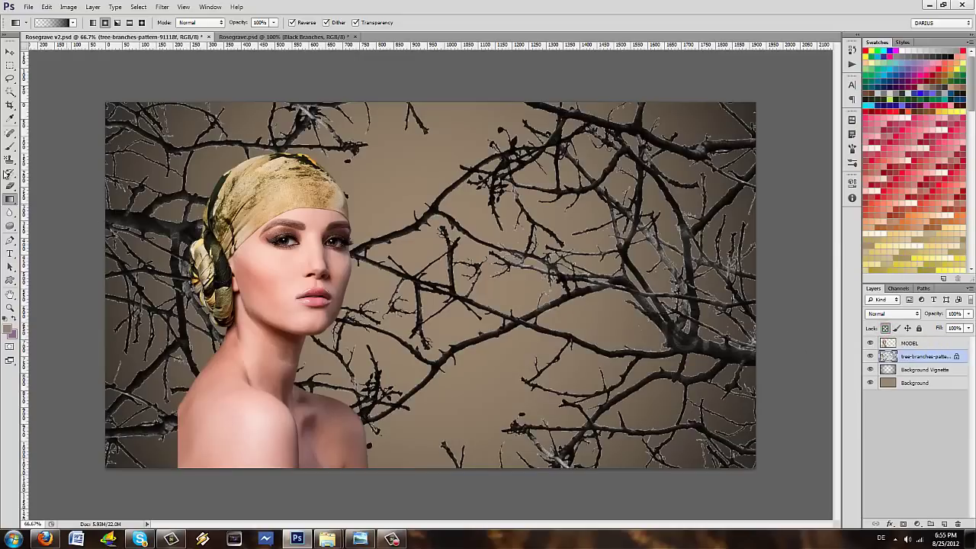
left_click(9, 146)
left_click(50, 22)
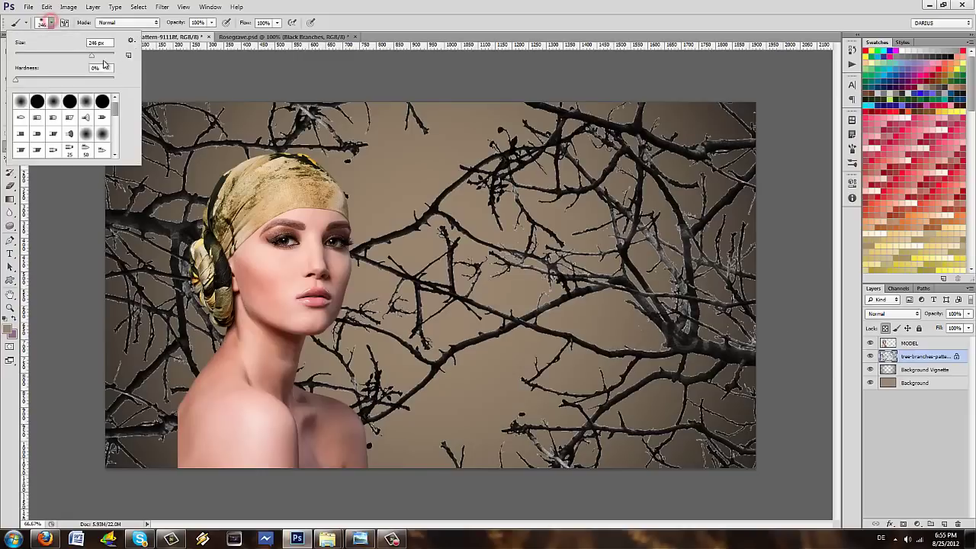
left_click_drag(91, 56, 101, 56)
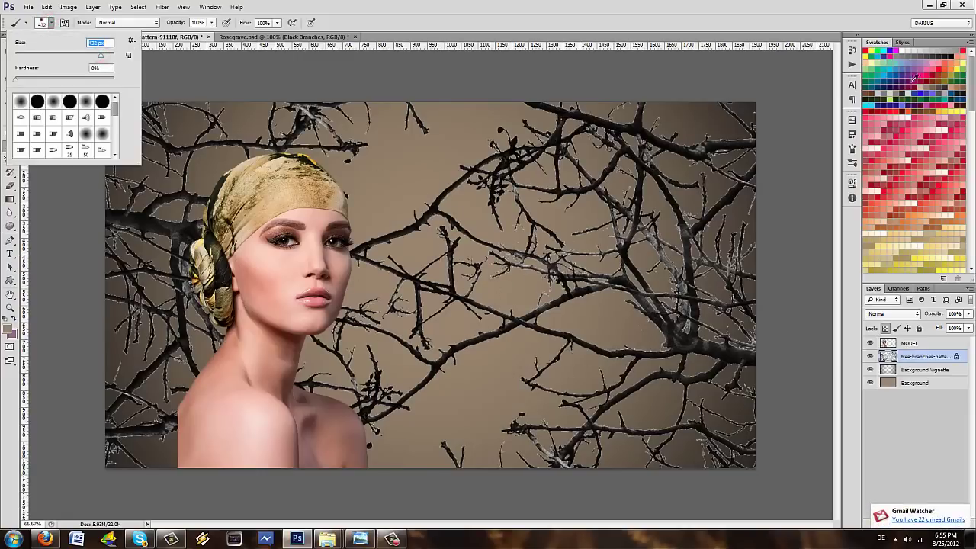
left_click(955, 51)
Paint the branches solid black, then unlock the layer's transparent pixels
left_click_drag(654, 157, 145, 290)
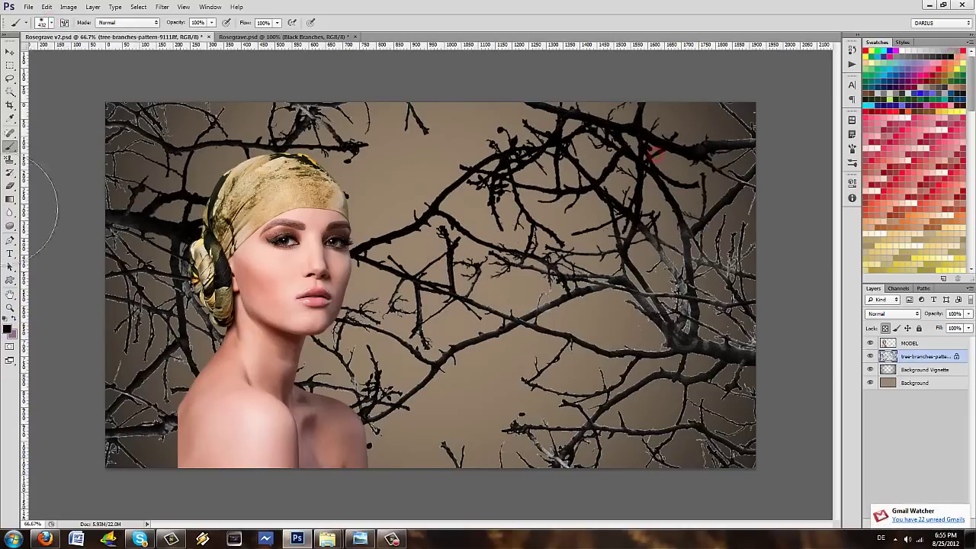
mouse_move(309, 423)
left_mouse_down()
mouse_move(175, 351)
mouse_move(468, 414)
mouse_move(839, 218)
mouse_move(427, 294)
left_mouse_up()
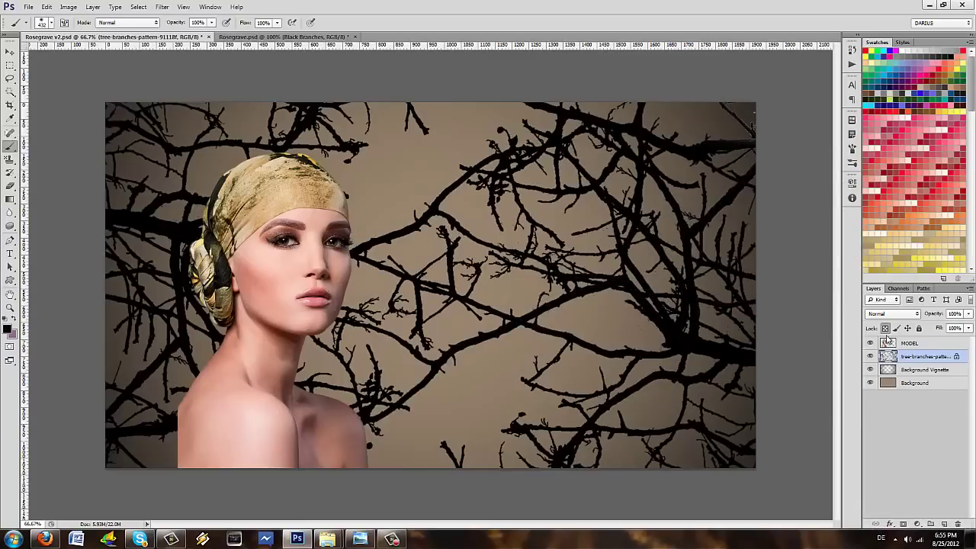
left_click(886, 328)
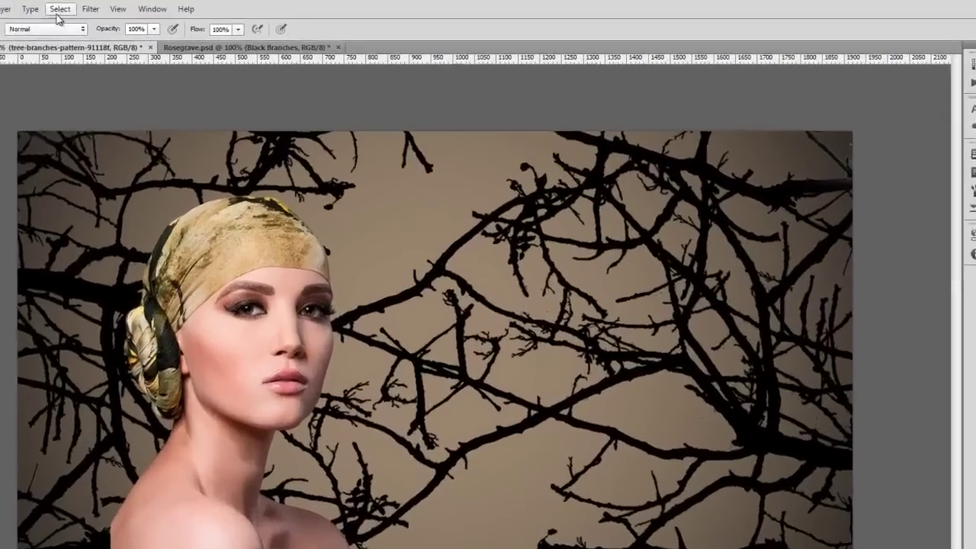
left_click(170, 7)
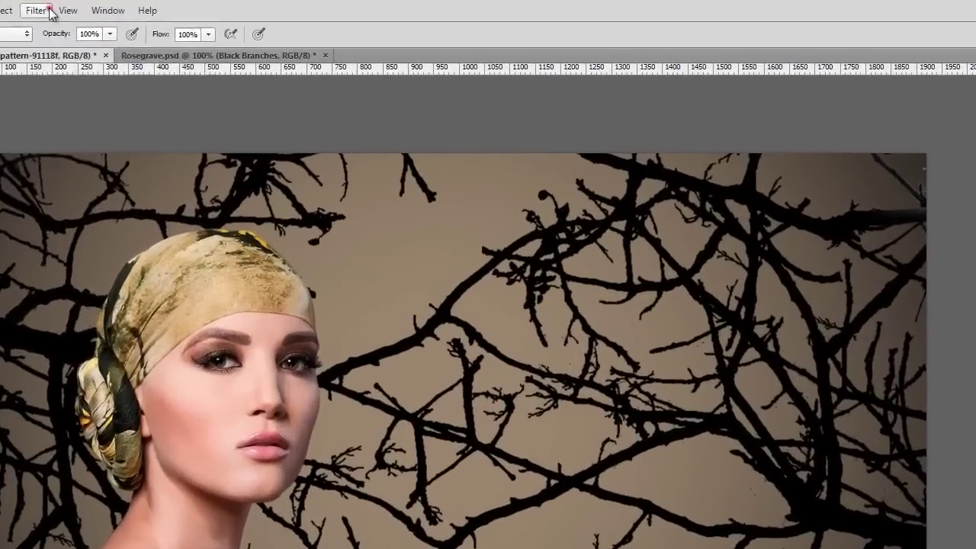
Reapply the last Gaussian Blur to the blackened branches
left_click(61, 25)
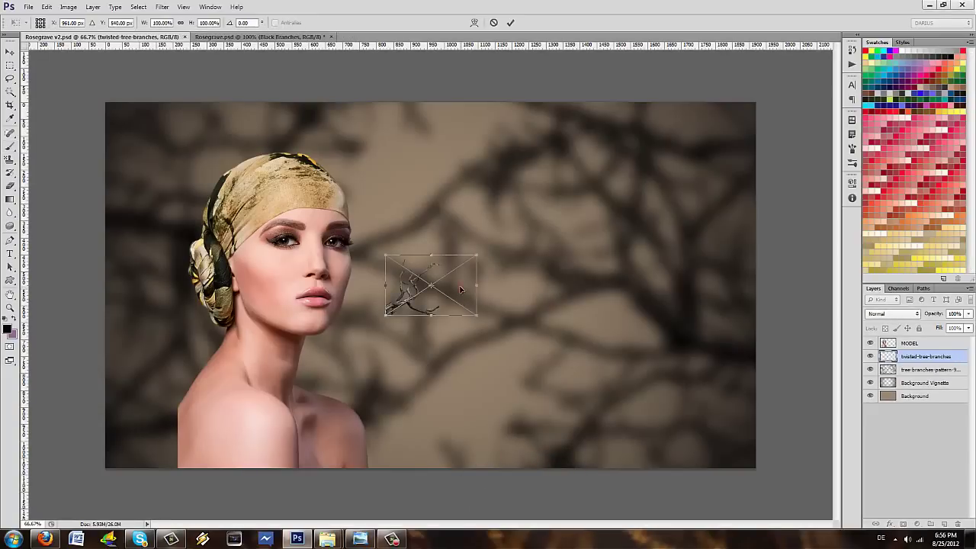
Enlarge the twisted branch beside the model's neck and shoulder, and commit the transform
left_click_drag(459, 289, 415, 371)
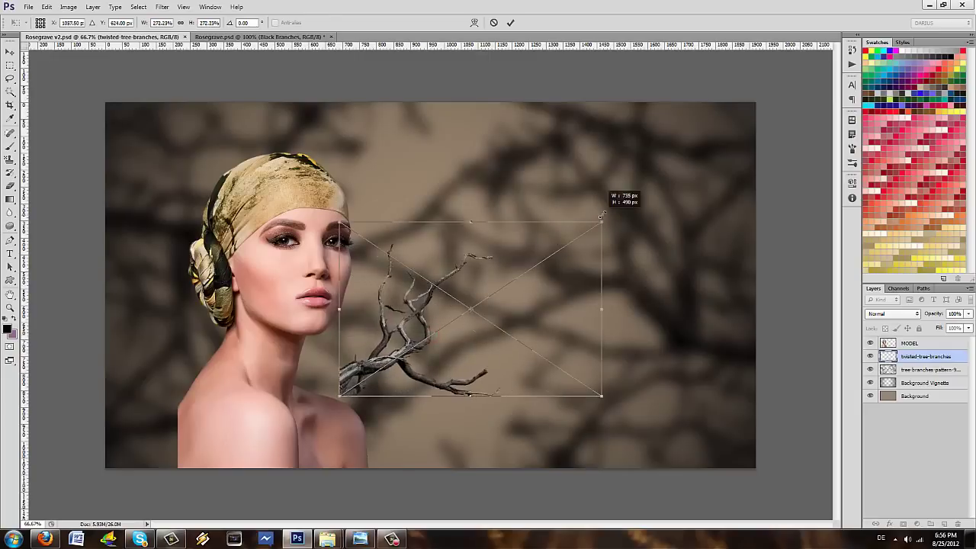
left_click_drag(432, 335, 643, 193)
mouse_move(572, 314)
left_mouse_down()
mouse_move(632, 285)
mouse_move(604, 286)
left_mouse_up()
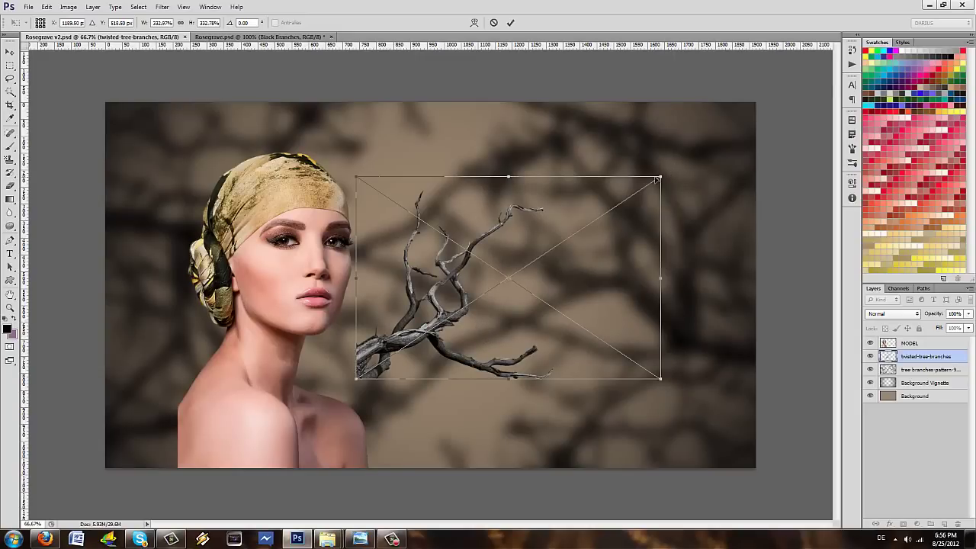
left_click_drag(662, 174, 698, 132)
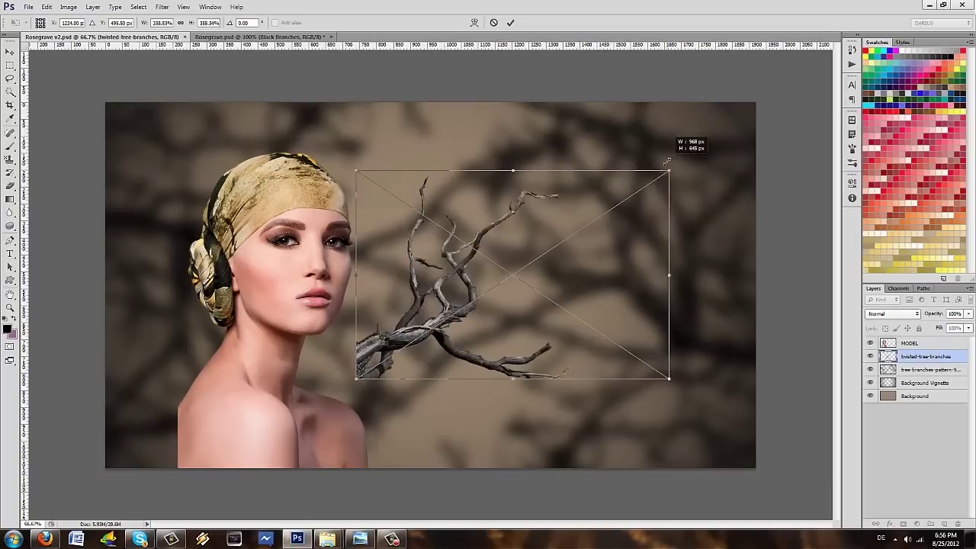
left_click_drag(666, 161, 668, 180)
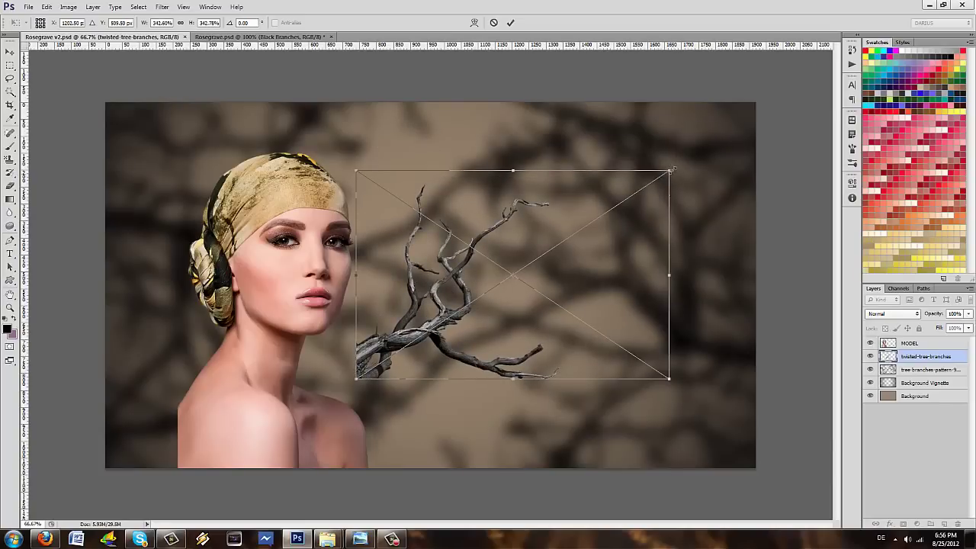
left_click_drag(671, 170, 755, 111)
left_click_drag(674, 222, 555, 336)
left_click_drag(694, 169, 683, 188)
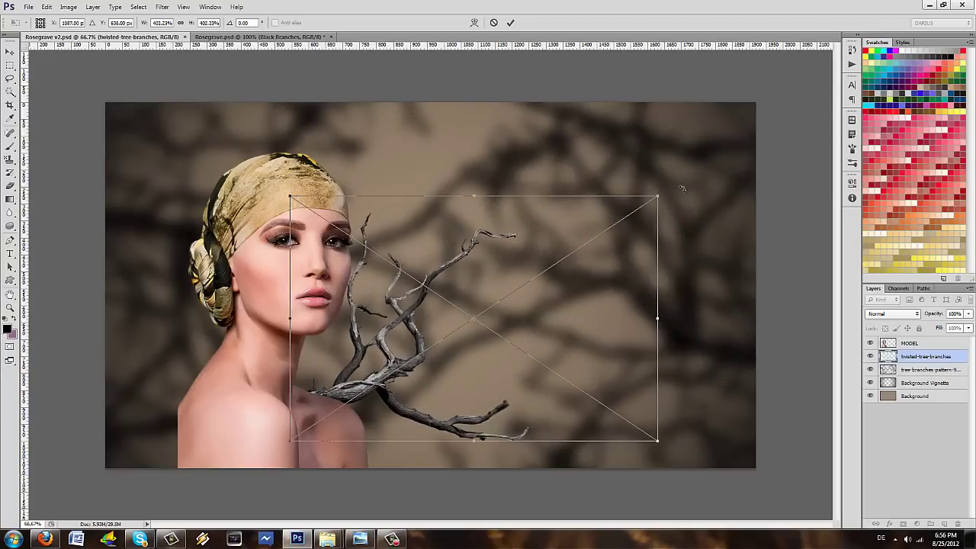
key("Return")
Move the twisted branch lower and left beside the model's shoulder
key("b")
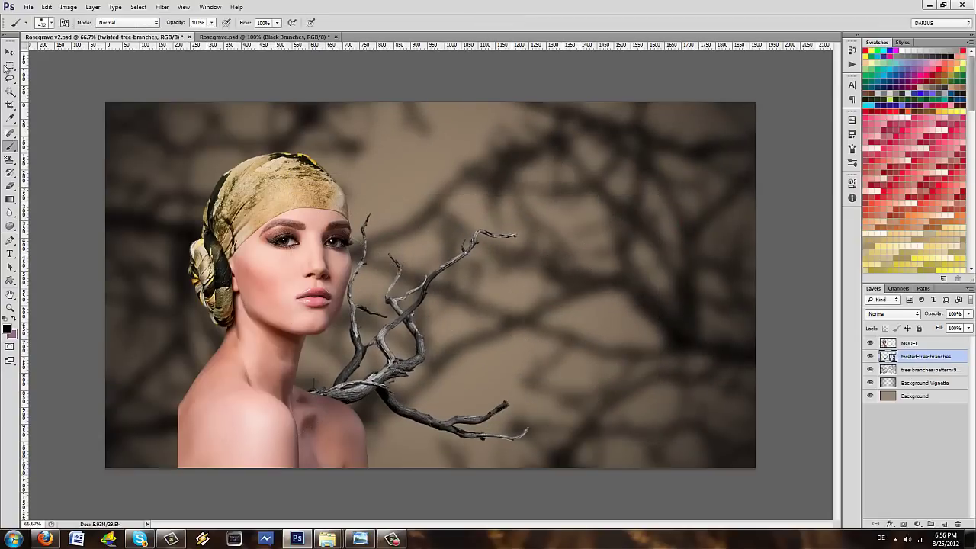
left_click(10, 51)
mouse_move(460, 329)
left_mouse_down()
mouse_move(418, 381)
mouse_move(447, 376)
left_mouse_up()
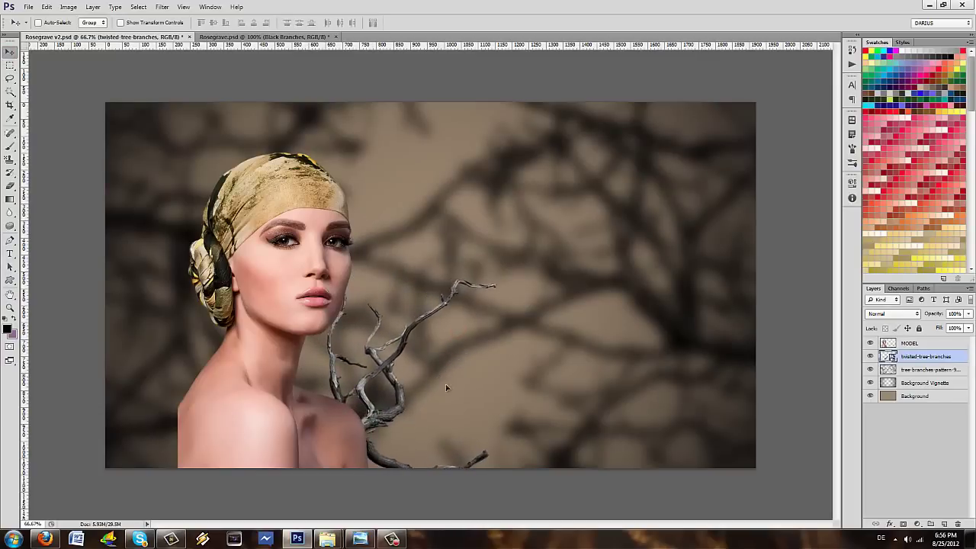
Rename the twisted-branch layer to 'Branches' and rasterize it
double_click(926, 357)
type("B")
key("Return")
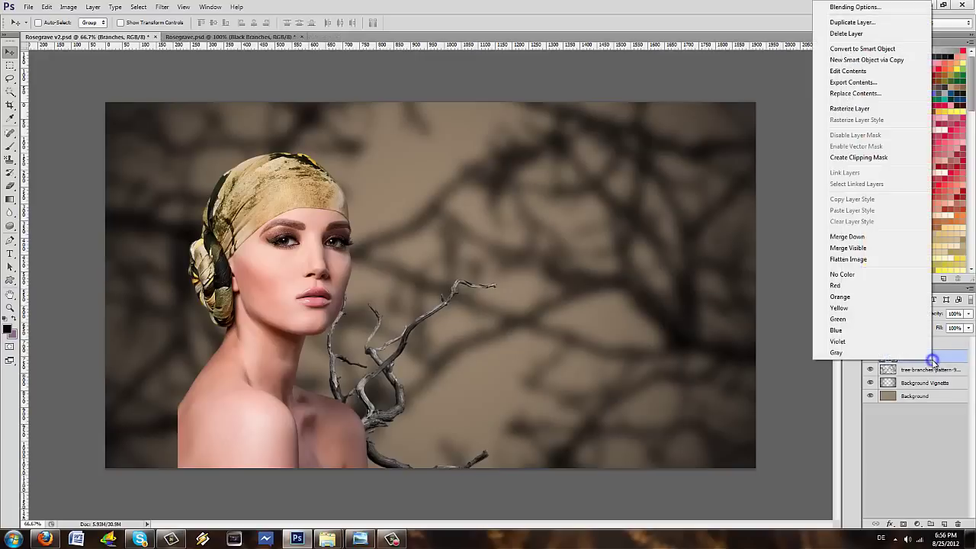
right_click(945, 357)
left_click(858, 109)
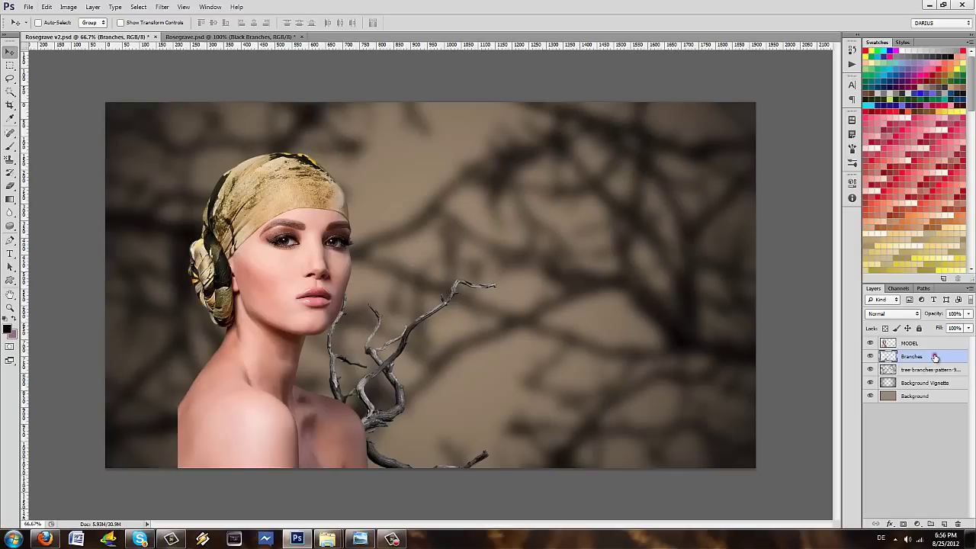
Duplicate the Branches layer, move the copy lower, and rotate it about 57 degrees
left_click_drag(935, 357, 931, 370)
mouse_move(440, 402)
left_mouse_down()
mouse_move(445, 496)
mouse_move(433, 486)
left_mouse_up()
key("ctrl+t")
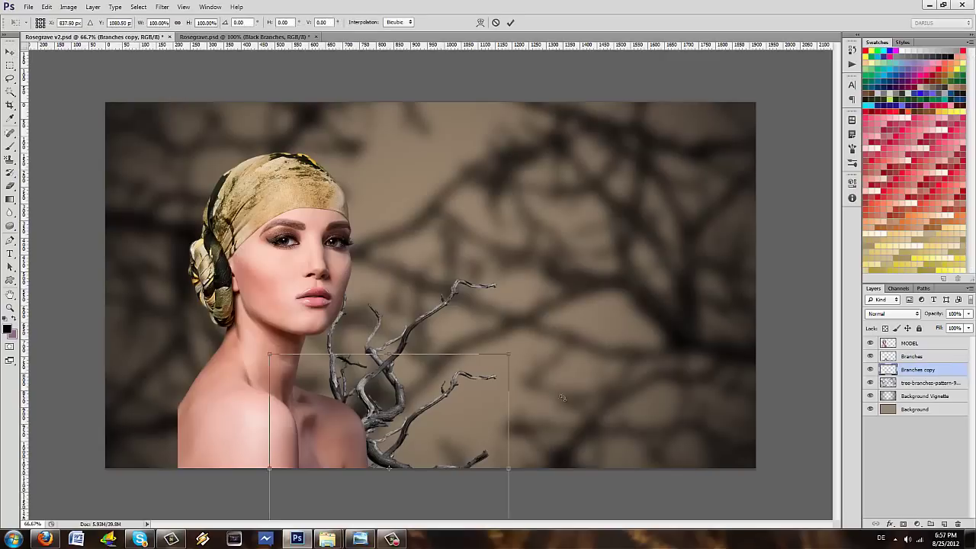
left_click_drag(579, 358, 573, 546)
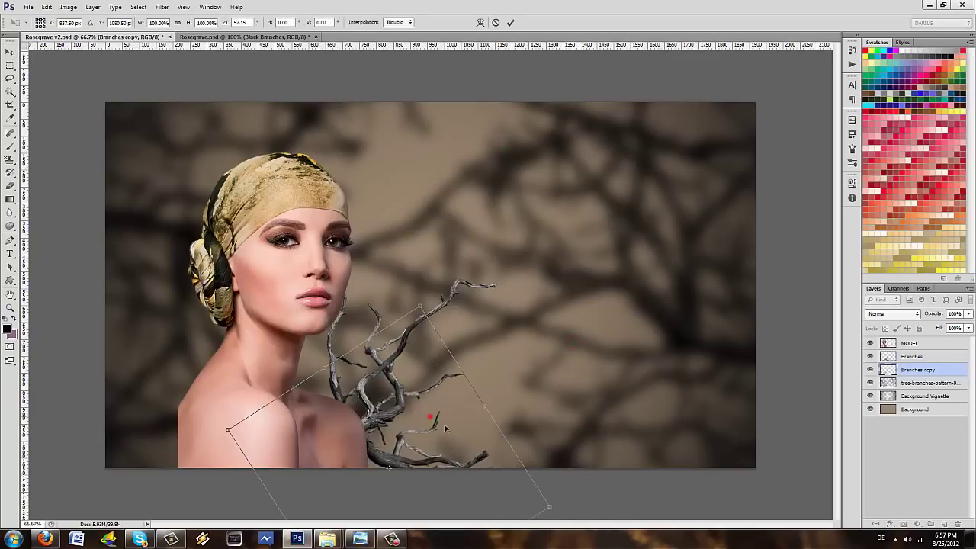
left_click_drag(445, 424, 456, 419)
key("Return")
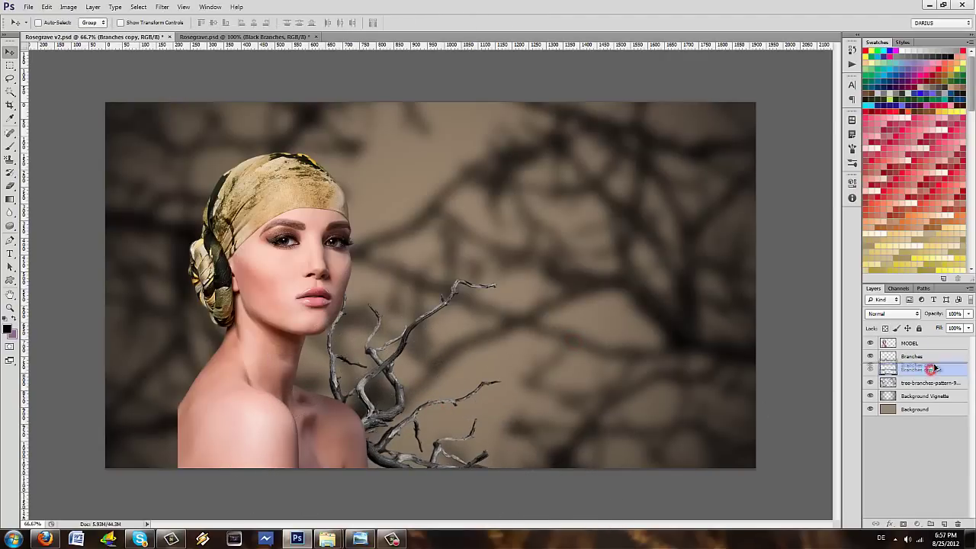
Make a second branch copy, place it up and right, and rotate it slightly
key("ctrl+j")
mouse_move(479, 441)
left_mouse_down()
mouse_move(567, 372)
mouse_move(548, 363)
left_mouse_up()
key("ctrl+t")
left_click_drag(707, 432, 695, 426)
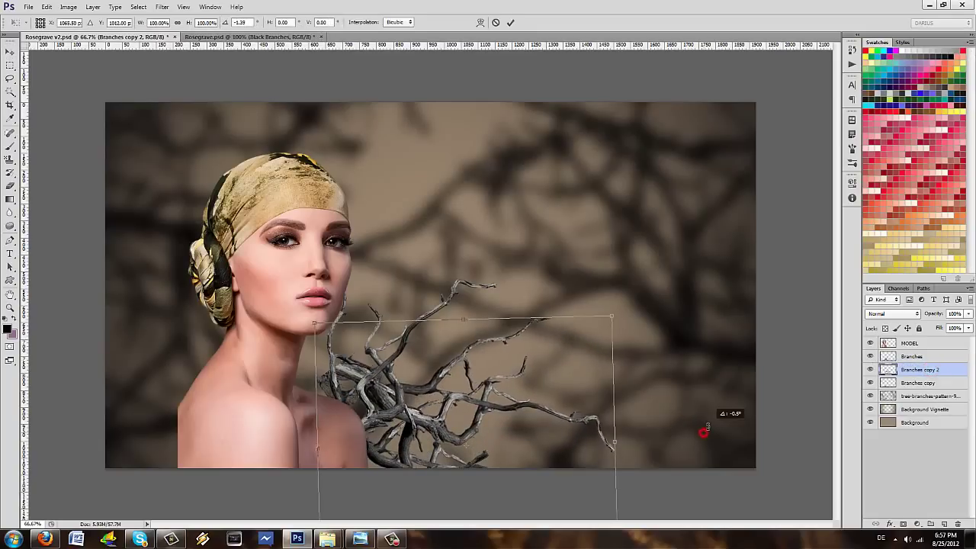
key("Return")
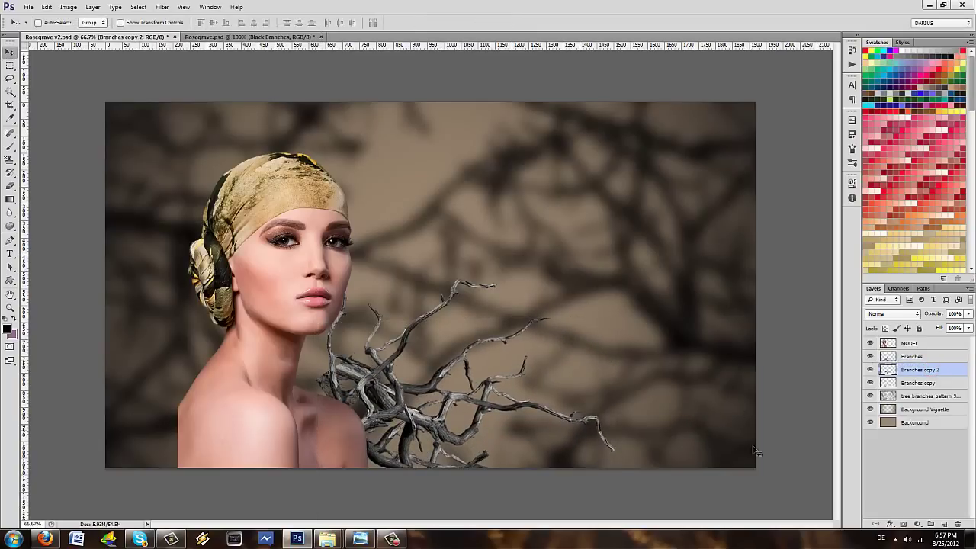
left_click(10, 186)
Undo a trial erase and set the eraser to a smaller, soft 0%-hardness brush
left_click_drag(649, 430, 611, 397)
key("ctrl+z")
left_click(43, 22)
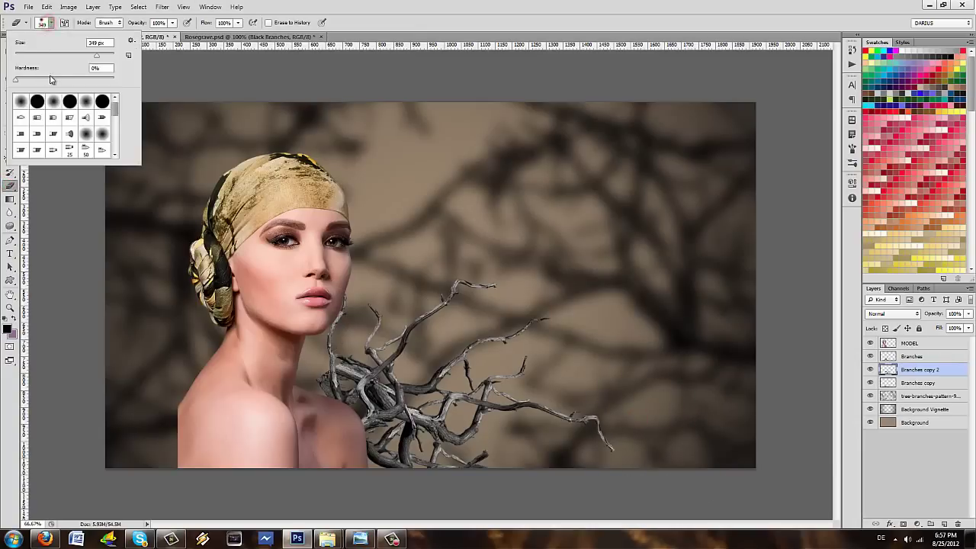
left_click(55, 80)
left_click(57, 54)
key("Return")
Erase the small lower-right branch tip and most of the lower-right branch cluster
left_click_drag(598, 429, 625, 406)
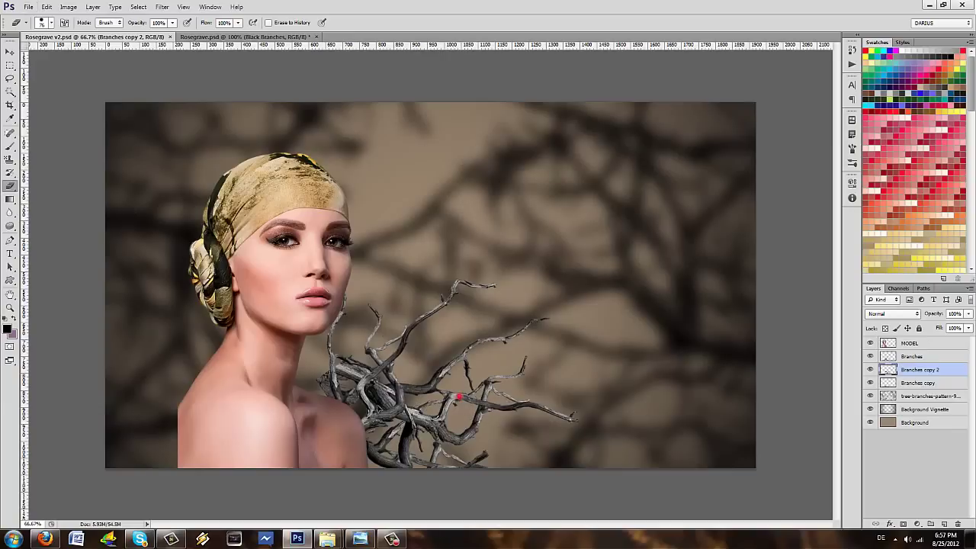
left_click_drag(466, 406, 328, 412)
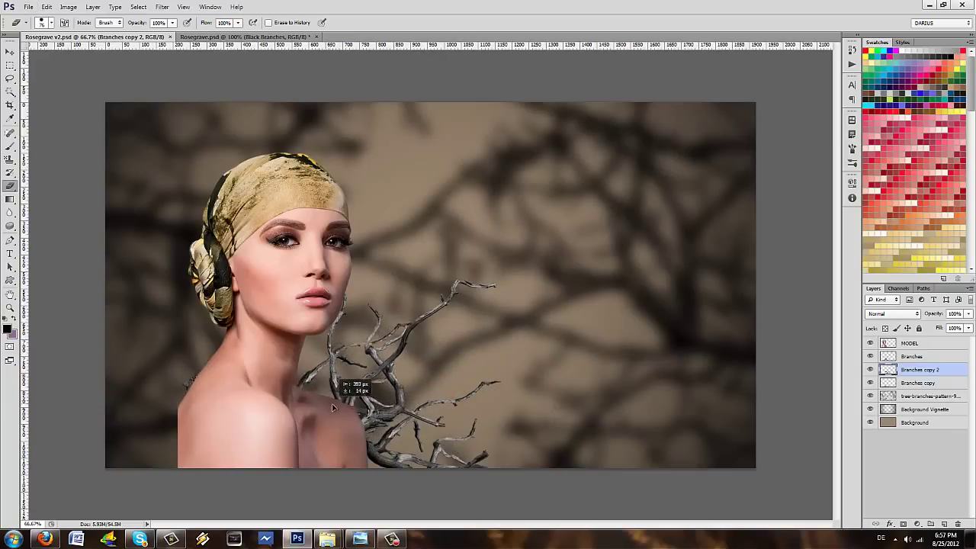
left_click_drag(329, 412, 225, 368)
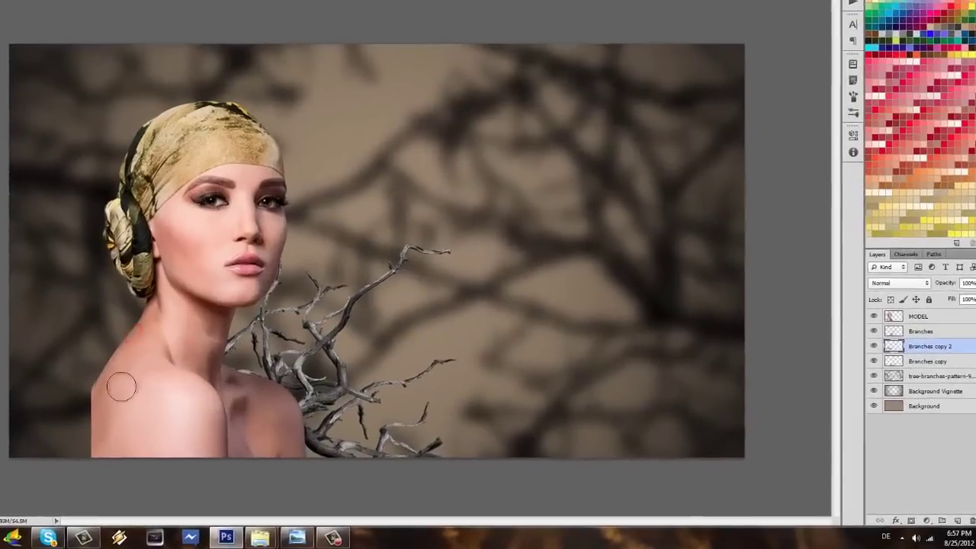
Add two more branch copies, one toward lower right and one shifted left and up, trimming a twig
key("ctrl+j")
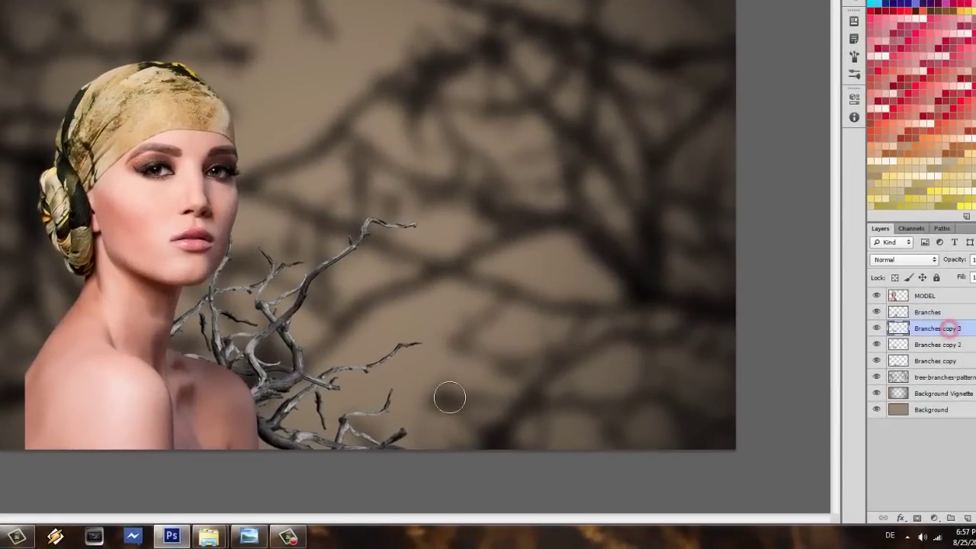
left_click_drag(442, 399, 656, 526)
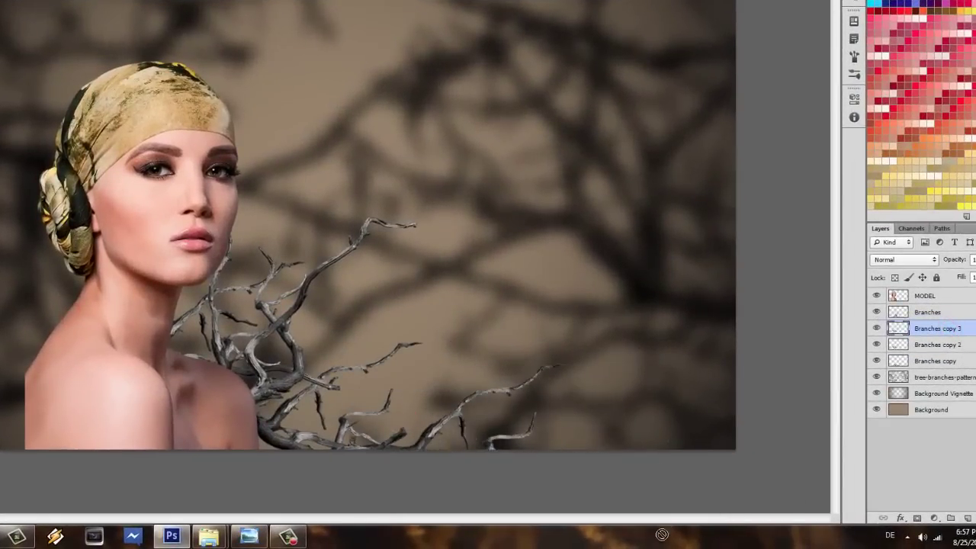
left_click_drag(656, 526, 669, 530)
key("ctrl+z")
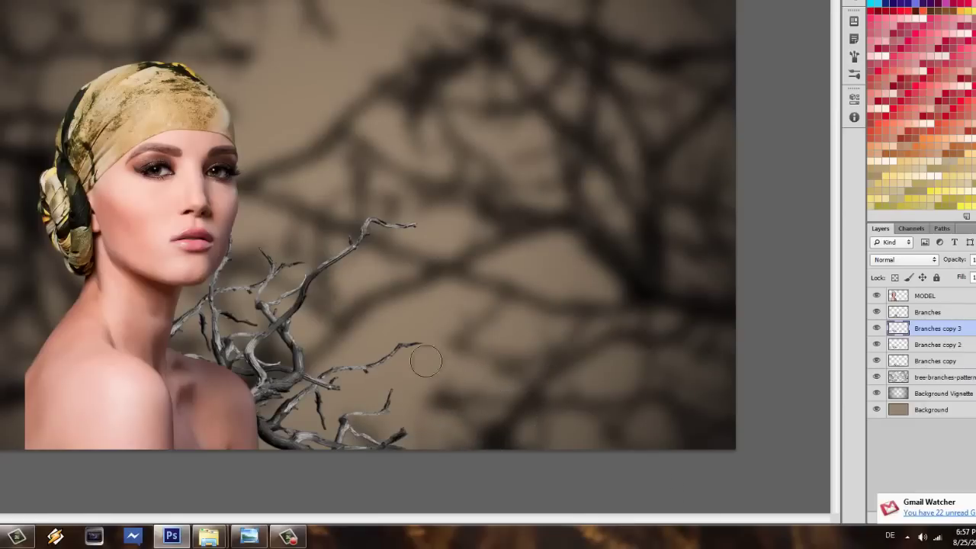
left_click_drag(426, 361, 524, 413)
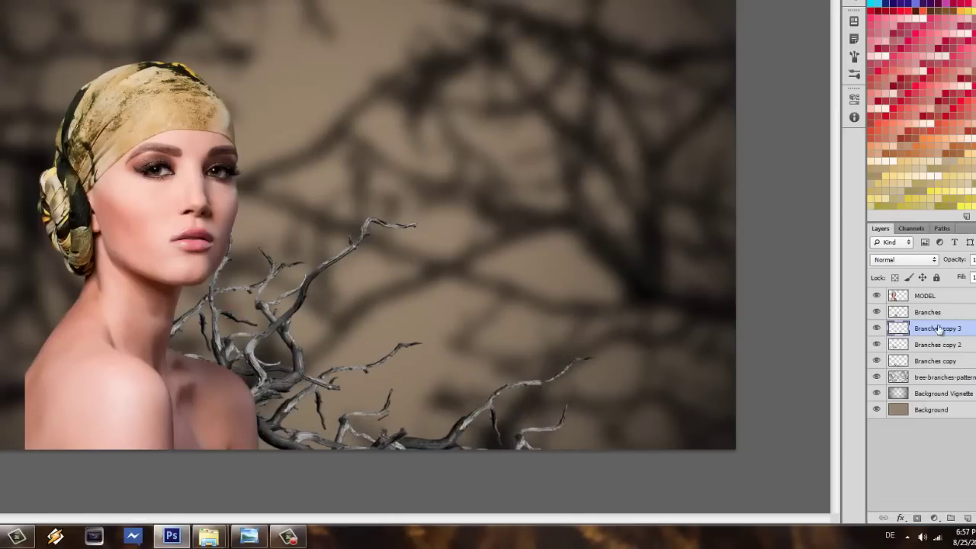
key("ctrl+j")
mouse_move(381, 358)
left_mouse_down()
mouse_move(229, 336)
mouse_move(232, 284)
left_mouse_up()
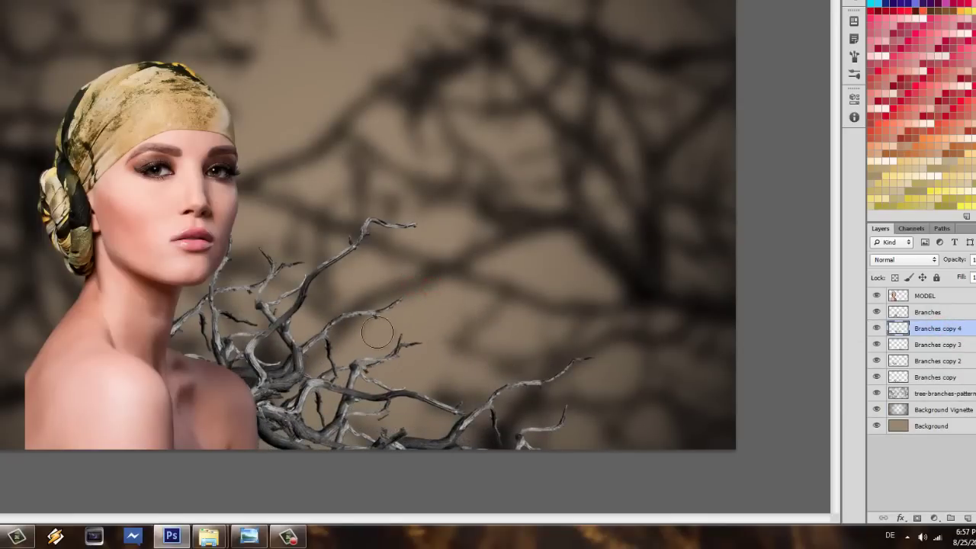
left_click_drag(377, 331, 398, 302)
Copy a Branches layer above MODEL and move it across the model's shoulder
left_click(954, 378)
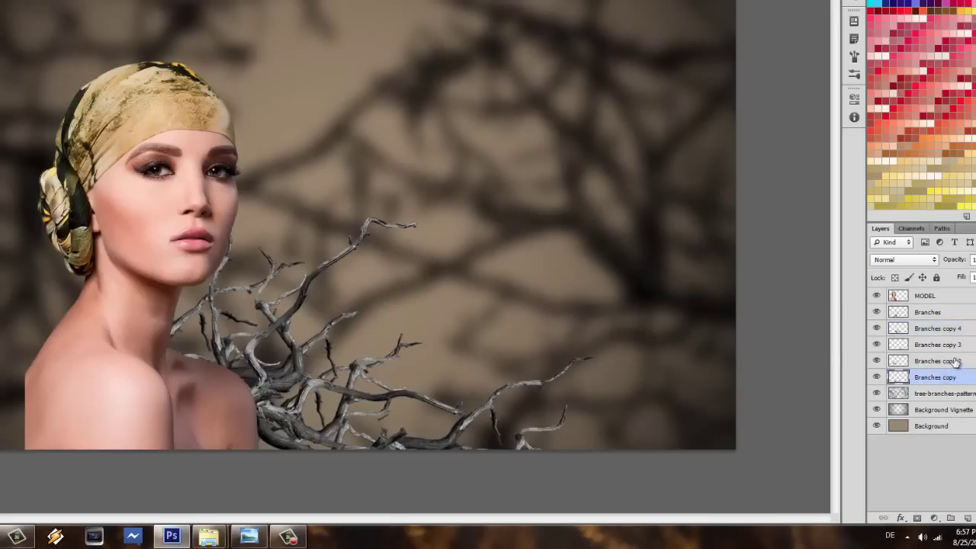
left_click_drag(940, 319, 934, 289)
mouse_move(336, 345)
left_mouse_down()
mouse_move(107, 431)
mouse_move(199, 423)
left_mouse_up()
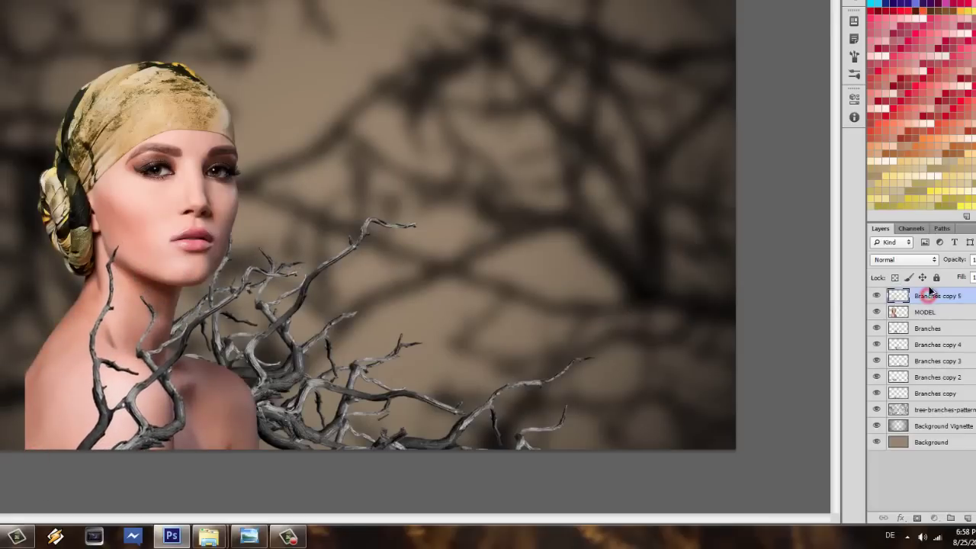
Add another branch copy, then scale and position it onto the model's left shoulder
key("Tab")
mouse_move(435, 370)
left_mouse_down()
mouse_move(463, 404)
mouse_move(553, 374)
left_mouse_up()
key("ctrl+t")
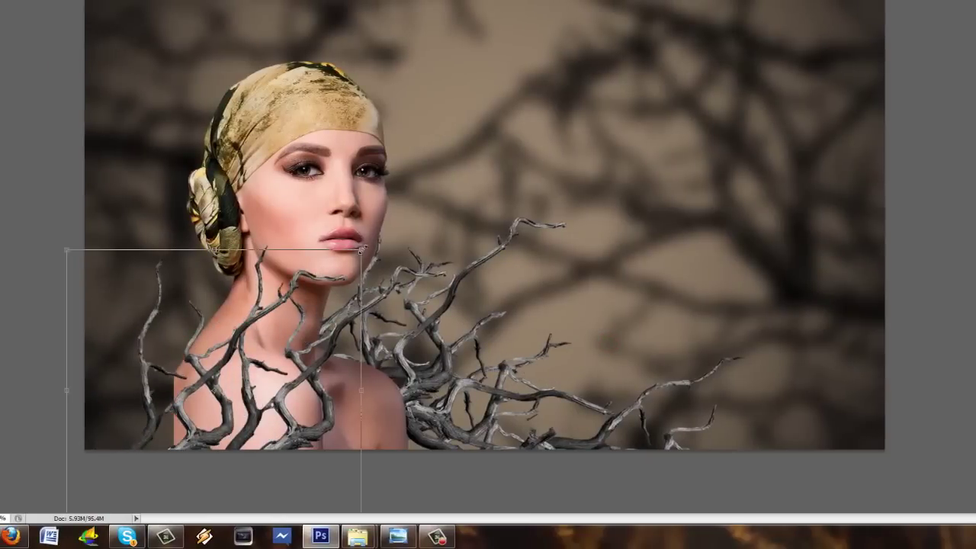
left_click_drag(362, 249, 221, 383)
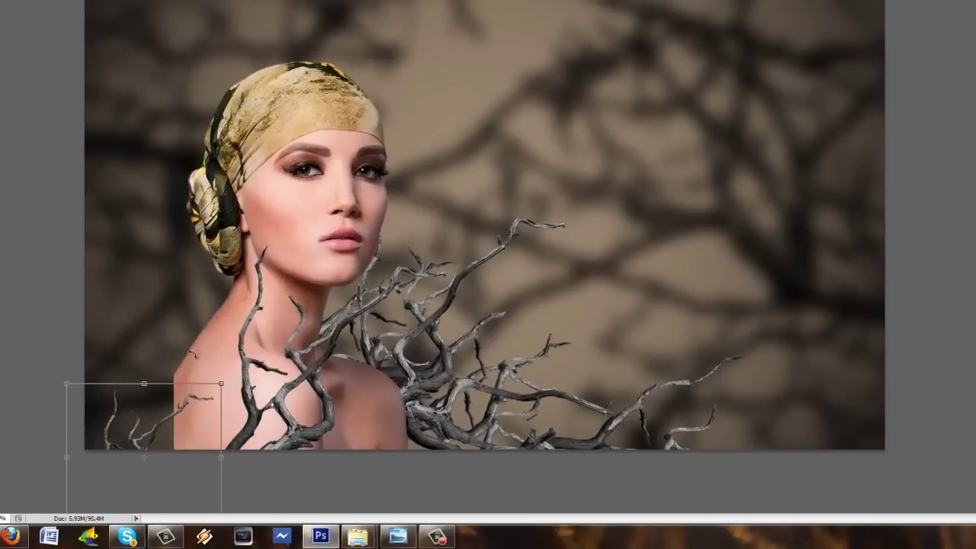
mouse_move(222, 384)
left_mouse_down()
mouse_move(264, 346)
mouse_move(262, 362)
left_mouse_up()
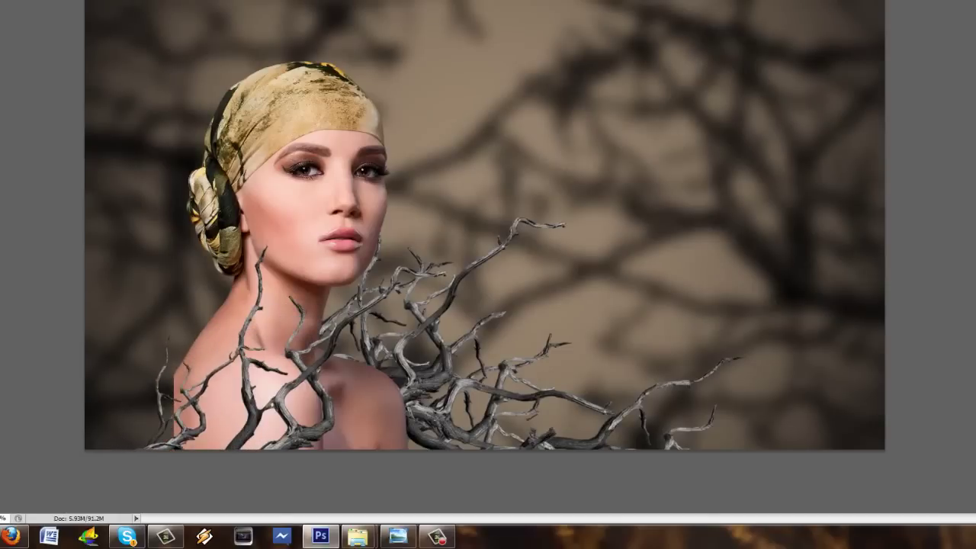
mouse_move(221, 418)
left_mouse_down()
mouse_move(248, 456)
mouse_move(285, 293)
left_mouse_up()
key("ctrl+t")
key("Return")
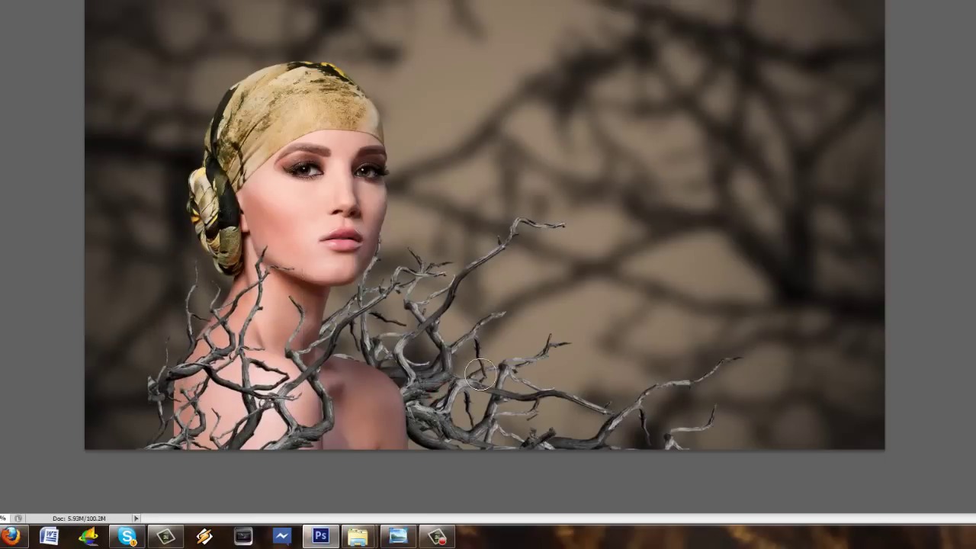
left_click_drag(373, 349, 338, 405)
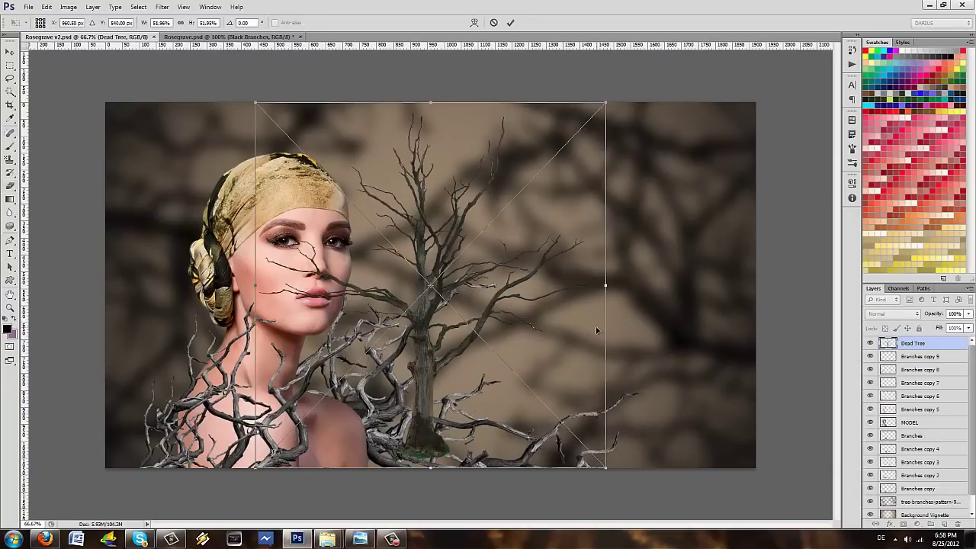
Move the Dead Tree down and left and scale it to about 66%
mouse_move(499, 318)
left_mouse_down()
mouse_move(384, 478)
mouse_move(266, 495)
left_mouse_up()
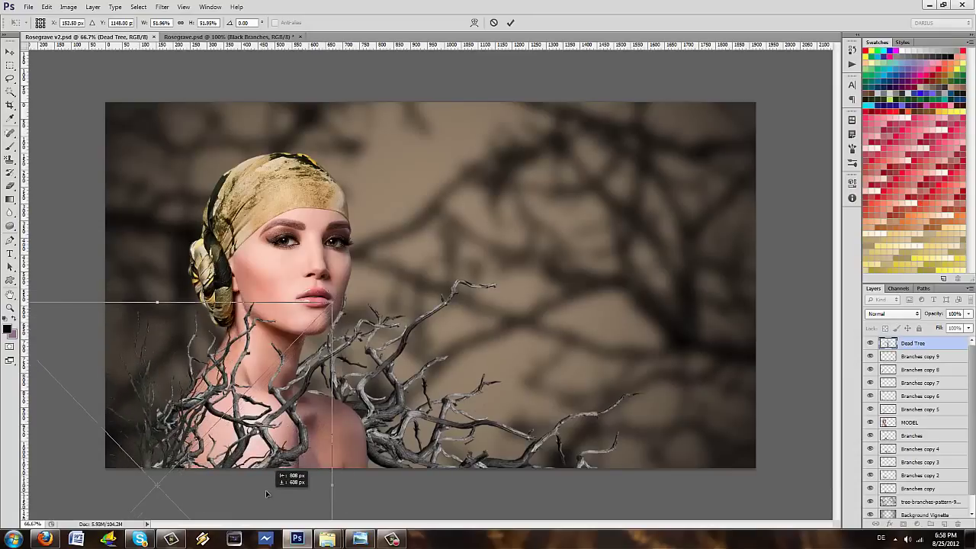
left_click_drag(333, 302, 425, 200)
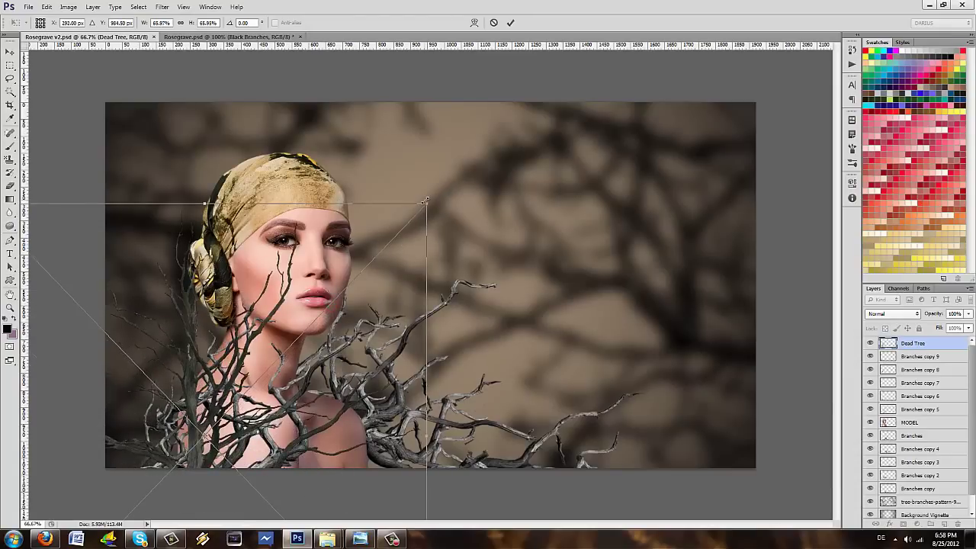
key("Return")
Rasterize the Dead Tree layer and move it beneath the branch copies
key("e")
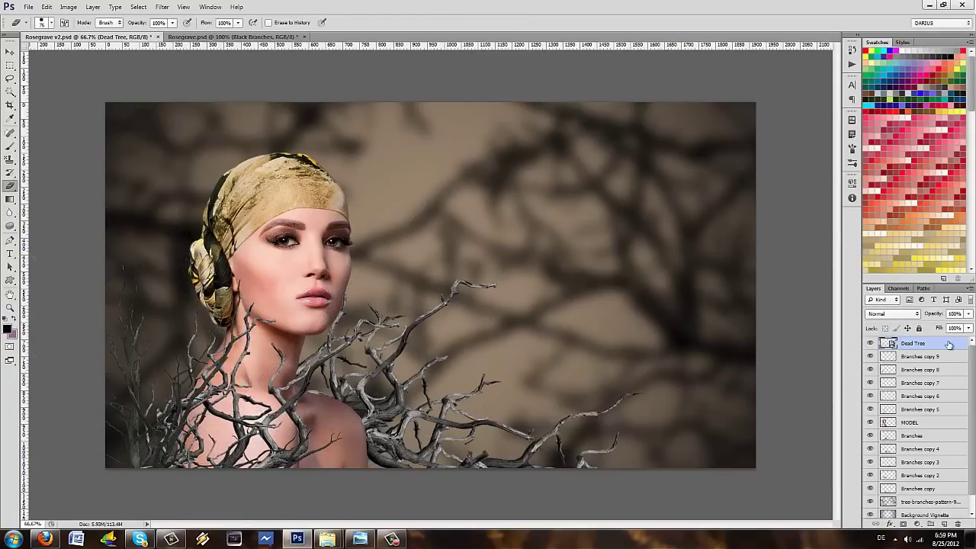
right_click(948, 344)
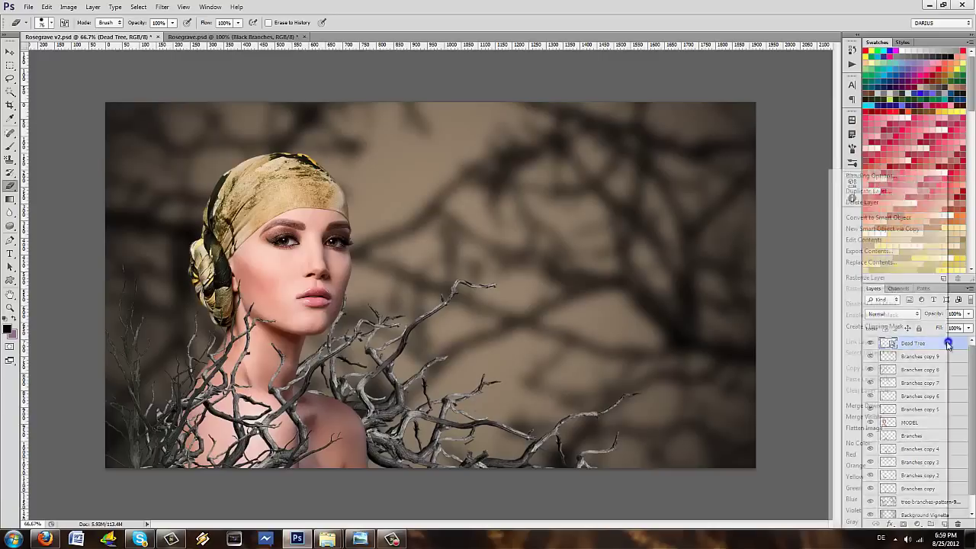
left_click(890, 279)
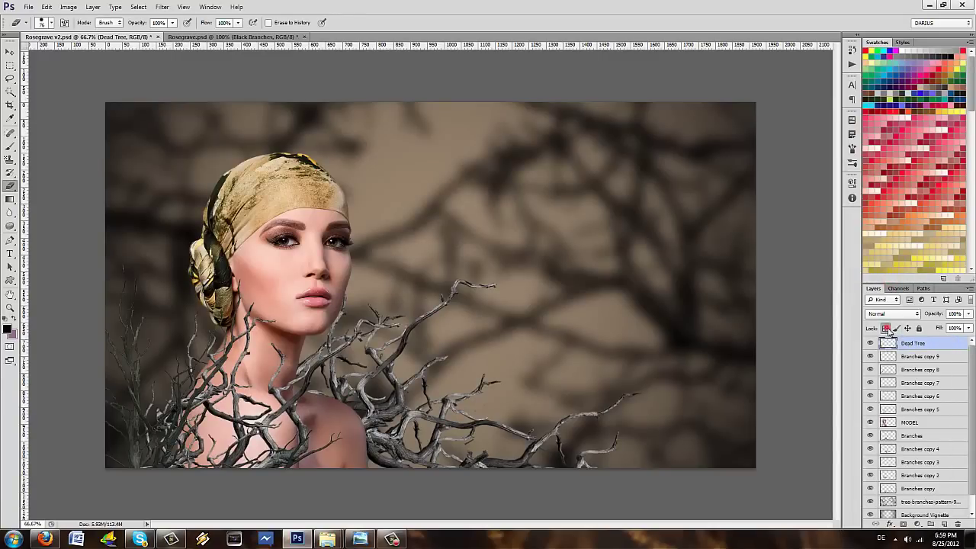
left_click_drag(916, 348, 922, 507)
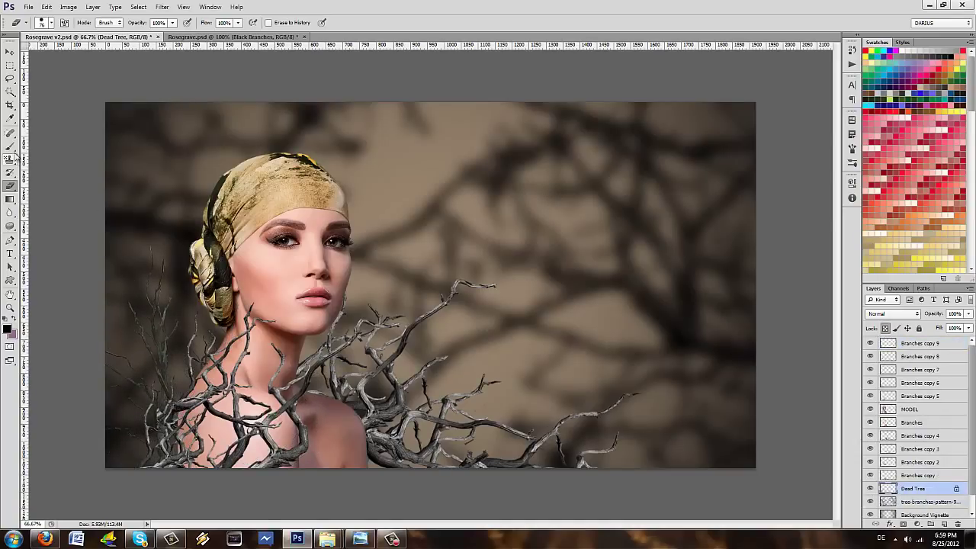
Paint the left dead-tree branches solid black
left_click(10, 145)
left_click_drag(149, 274, 171, 358)
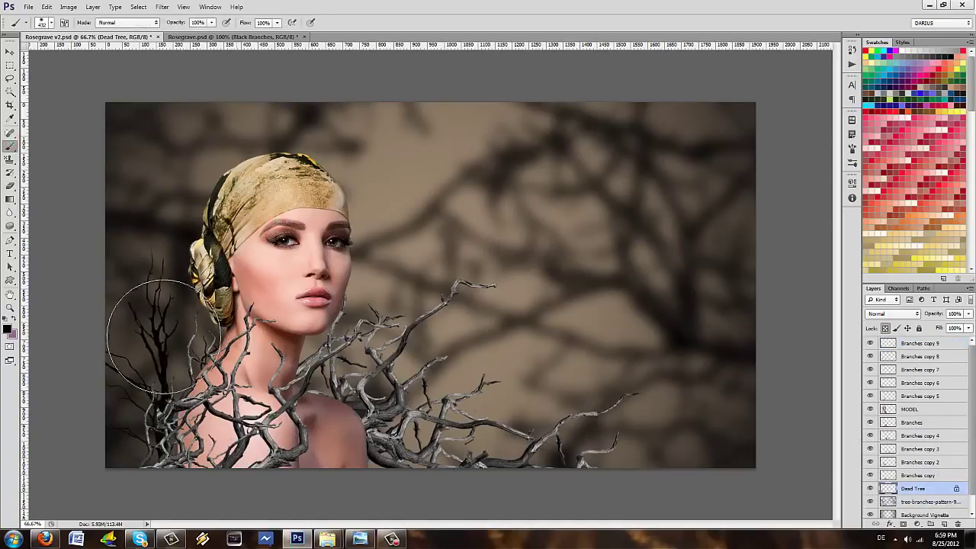
left_click(162, 6)
left_click(238, 109)
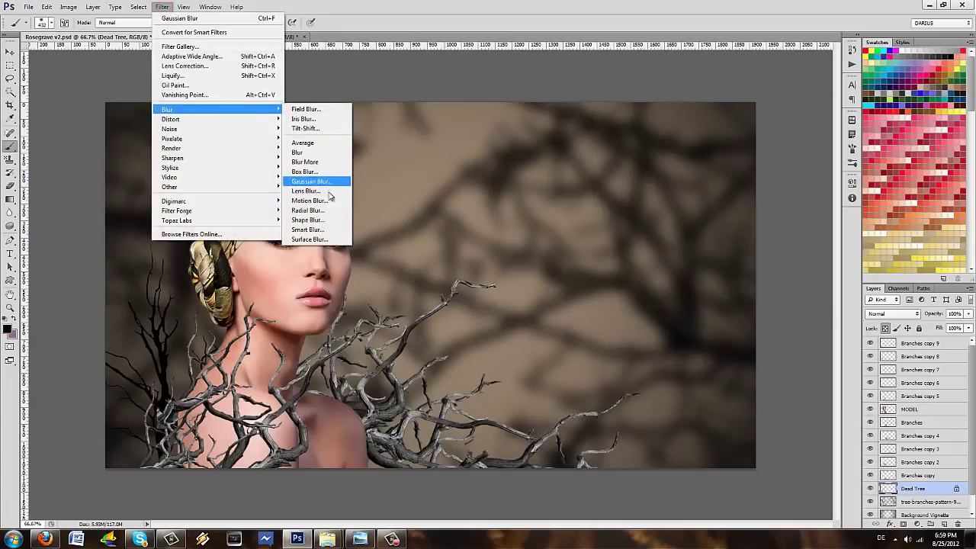
left_click(312, 181)
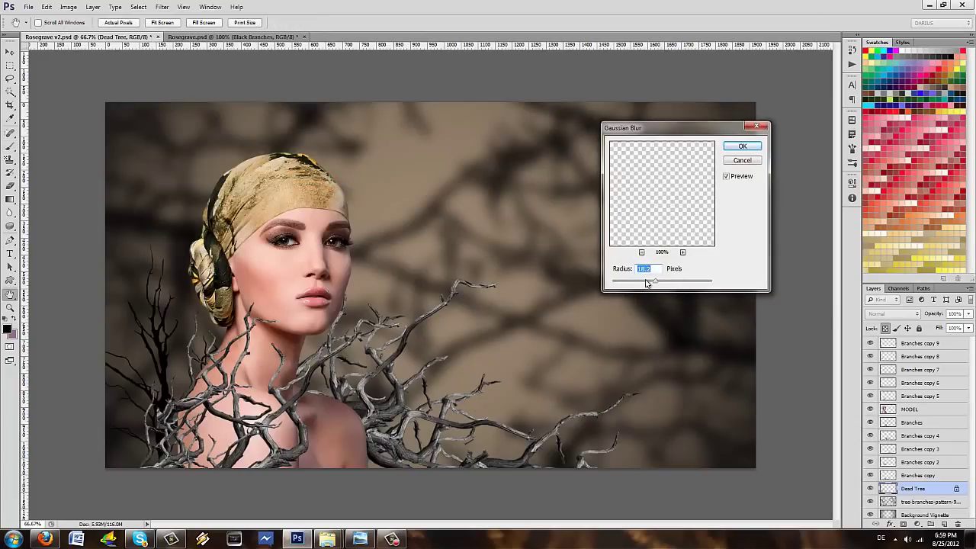
left_click(750, 160)
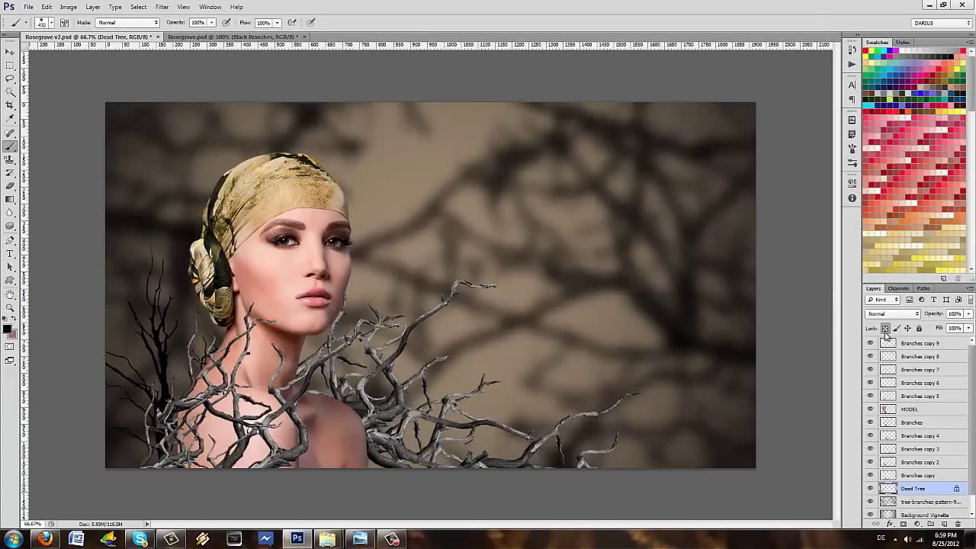
Soften the Dead Tree with a Gaussian Blur of about 5 px, then enlarge the brush
left_click(161, 6)
mouse_move(214, 109)
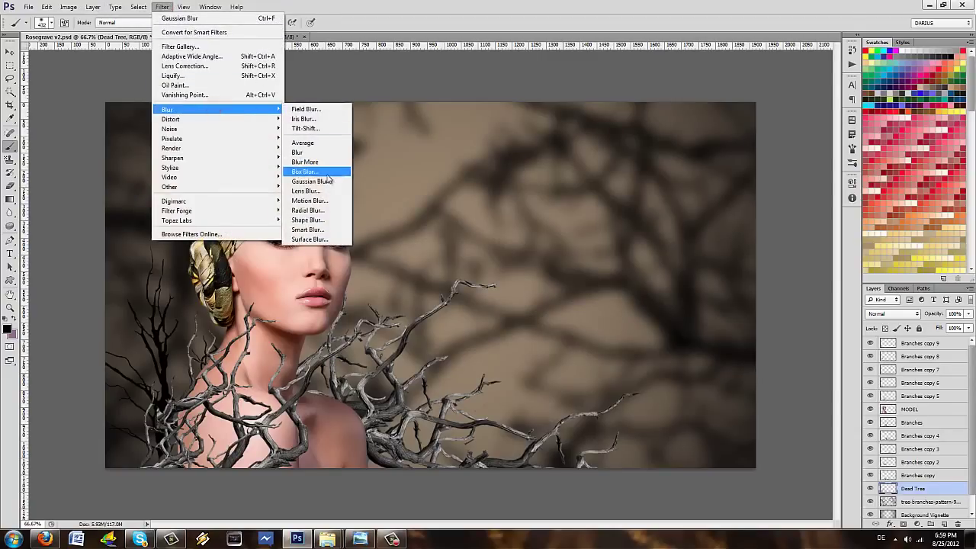
left_click(324, 180)
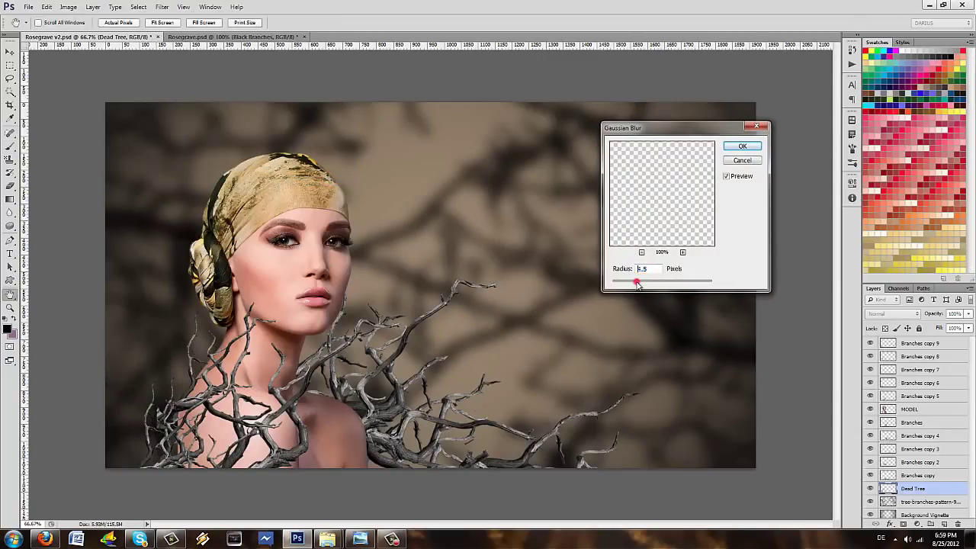
left_click_drag(637, 284, 643, 286)
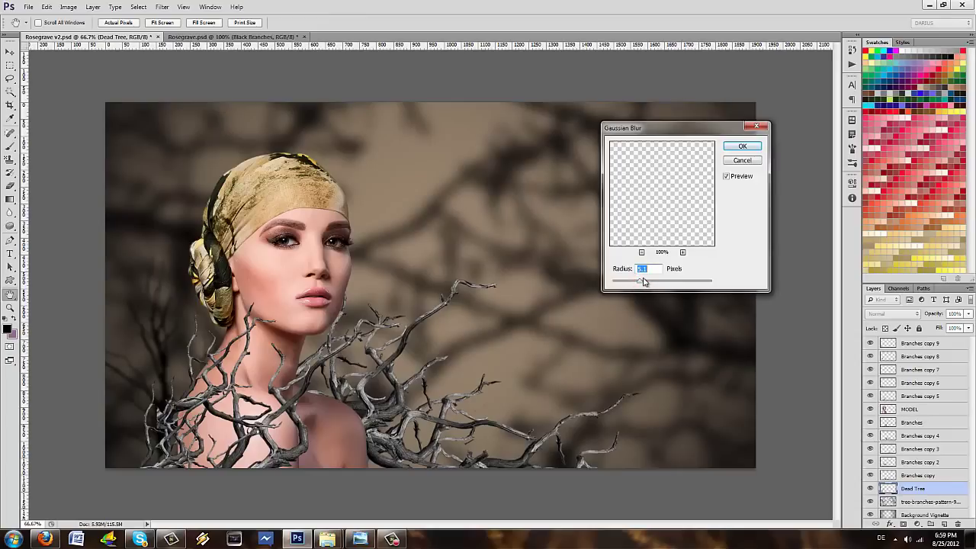
left_click(738, 147)
key("b")
left_click_drag(301, 353, 358, 352)
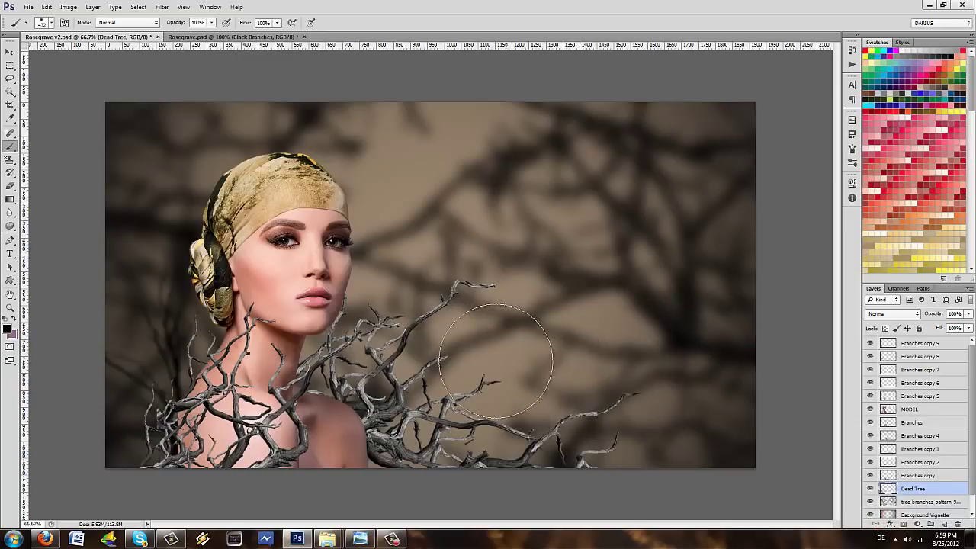
Drag the blurred dead tree to the far left behind the model, then select Branches copy 9
left_click_drag(622, 390, 777, 316)
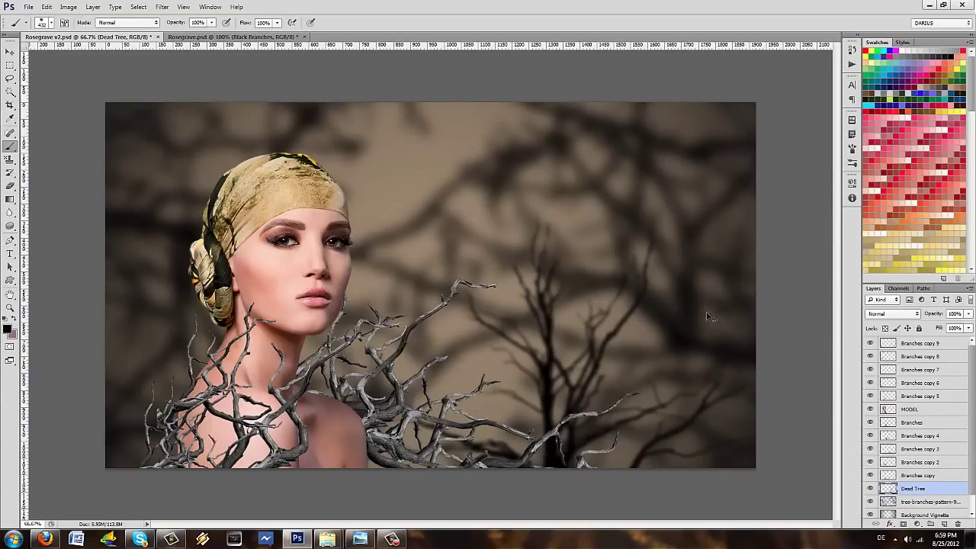
left_click_drag(648, 358, 273, 393)
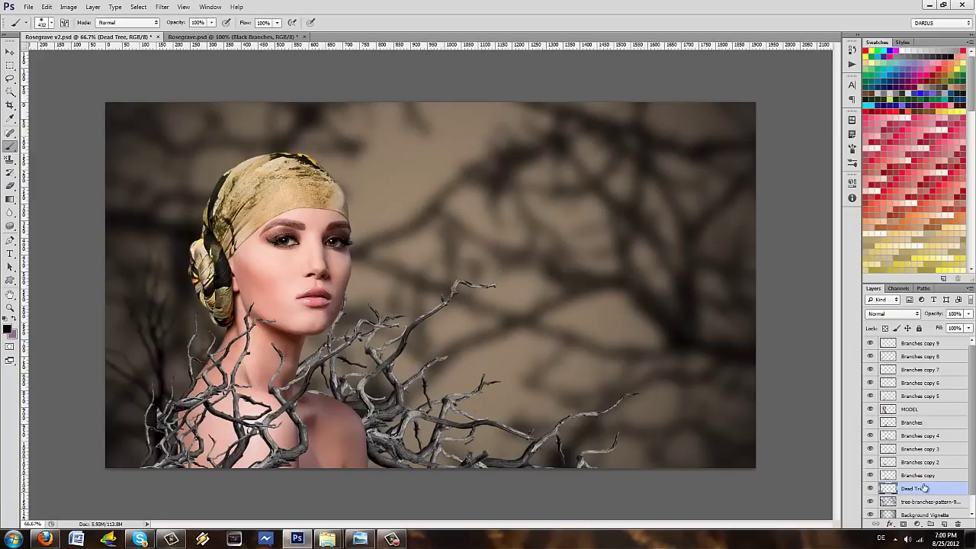
left_click(926, 344)
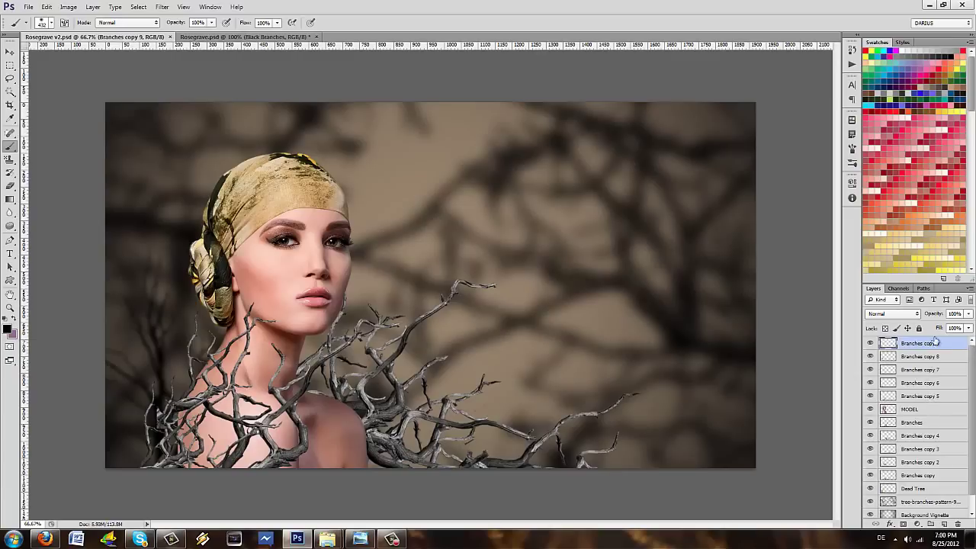
Group Branches copy 5–9 together, then group the lower Branches layers separately
left_click(926, 398, "shift")
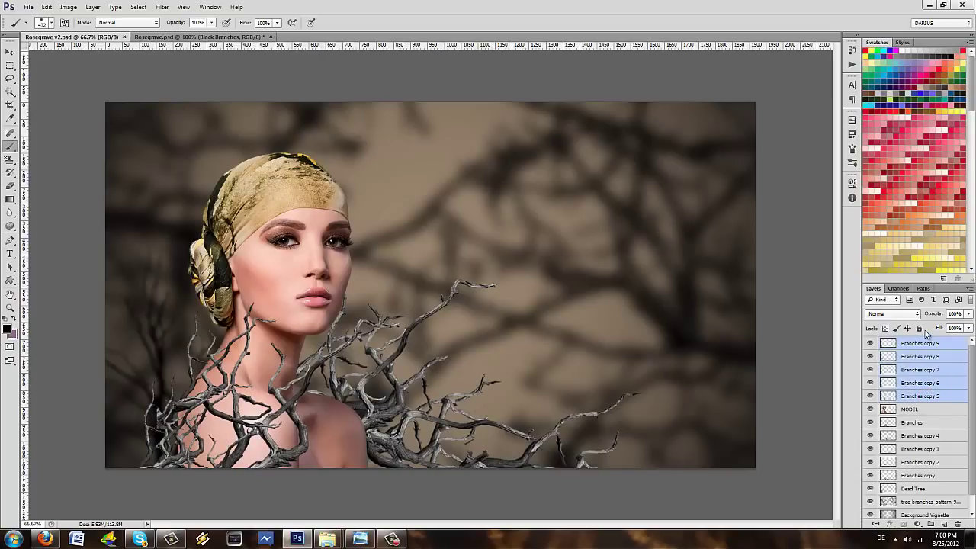
key("ctrl+g")
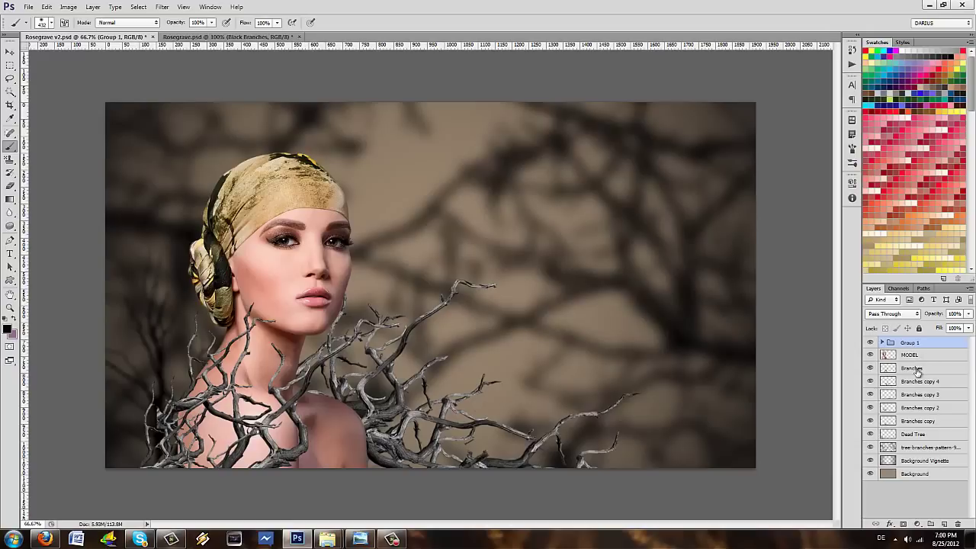
left_click(917, 370)
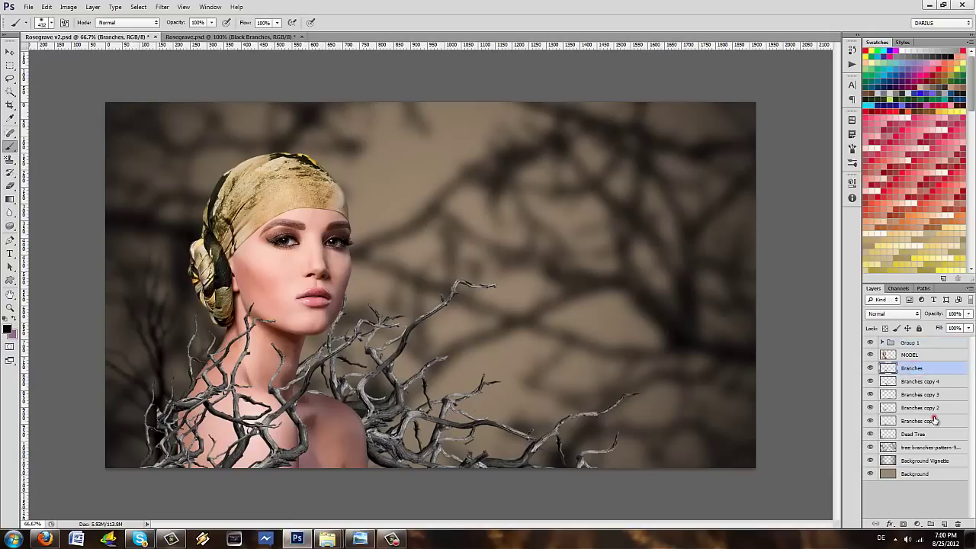
left_click(933, 420, "shift")
key("ctrl+g")
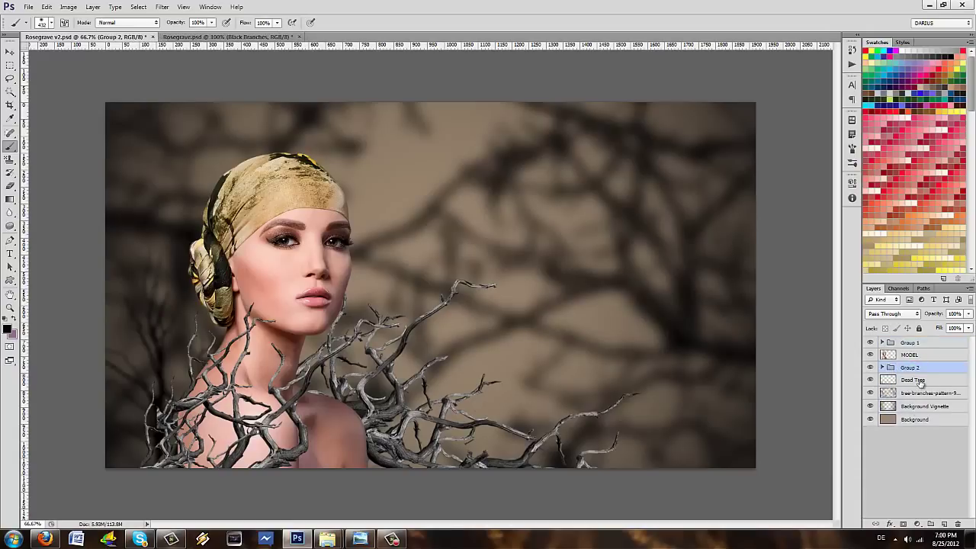
Duplicate Dead Tree twice, place both copies behind the model, and group all three
left_click(921, 381)
key("ctrl+j")
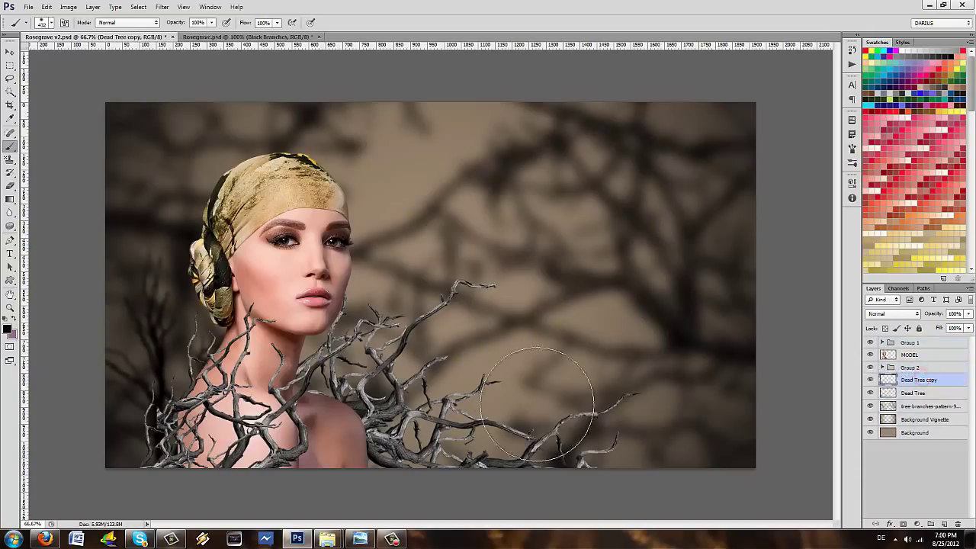
left_click_drag(498, 428, 506, 362)
key("ctrl+j")
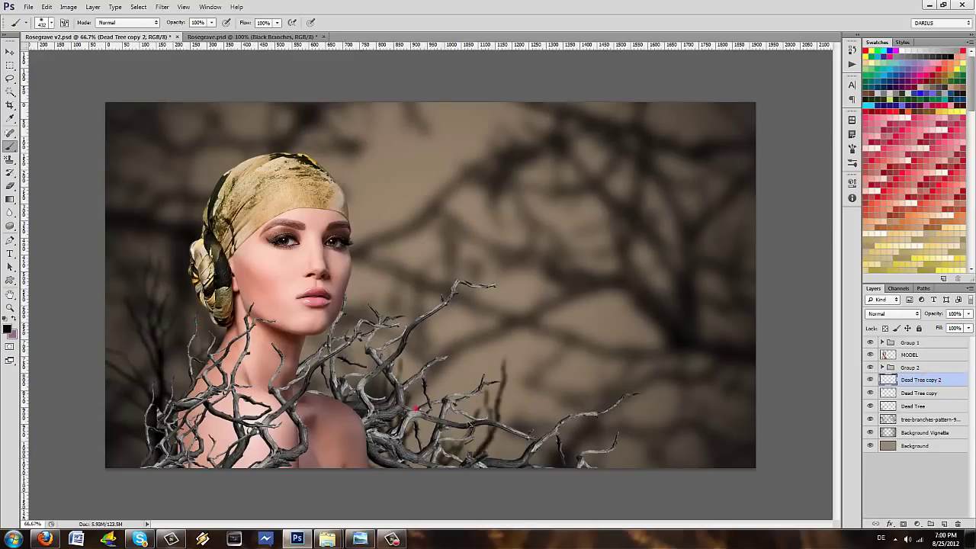
mouse_move(496, 412)
left_mouse_down()
mouse_move(653, 451)
mouse_move(781, 417)
left_mouse_up()
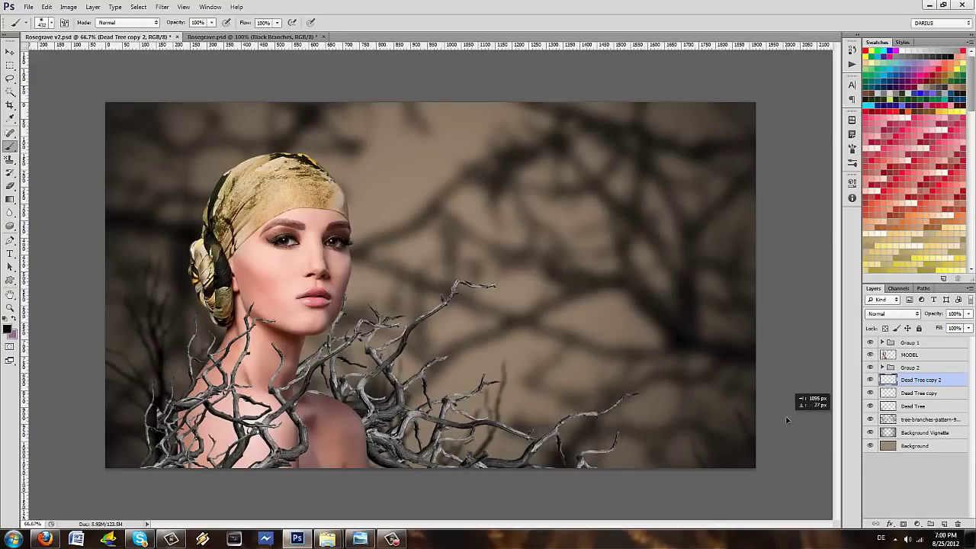
left_click(931, 408, "shift")
key("ctrl+g")
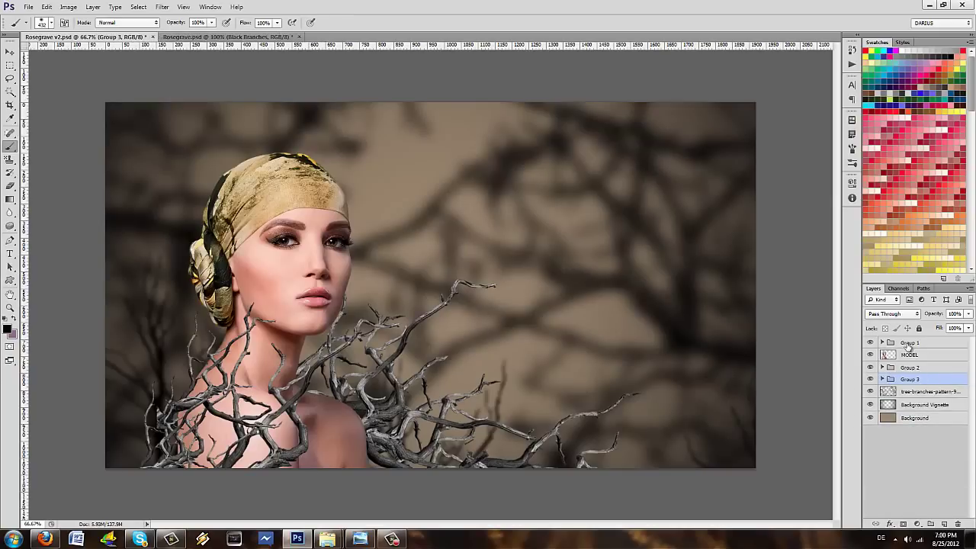
Name the upper and lower branch groups BRANCHES and the third group DEAD TREE
double_click(906, 342)
type("BRANCHES")
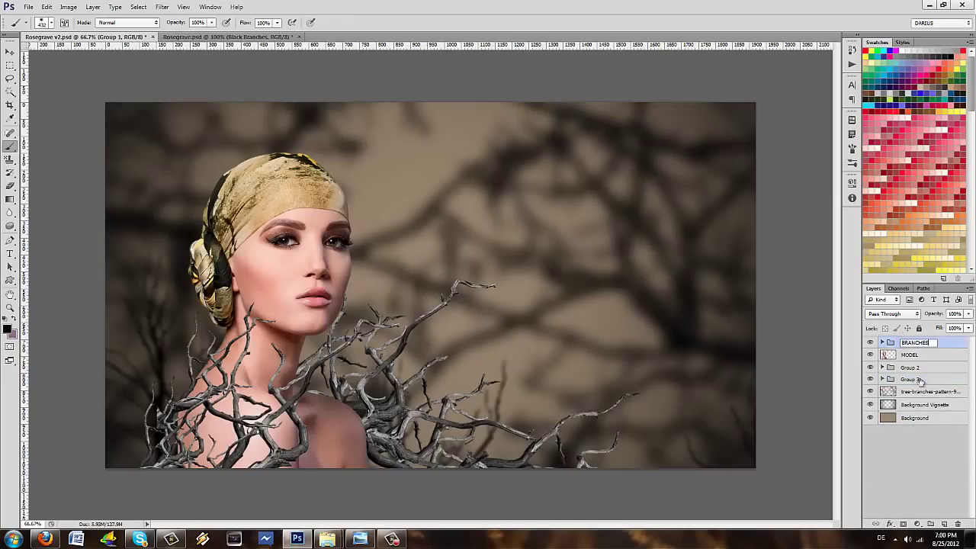
key("Return")
double_click(910, 368)
type("BRANCHES")
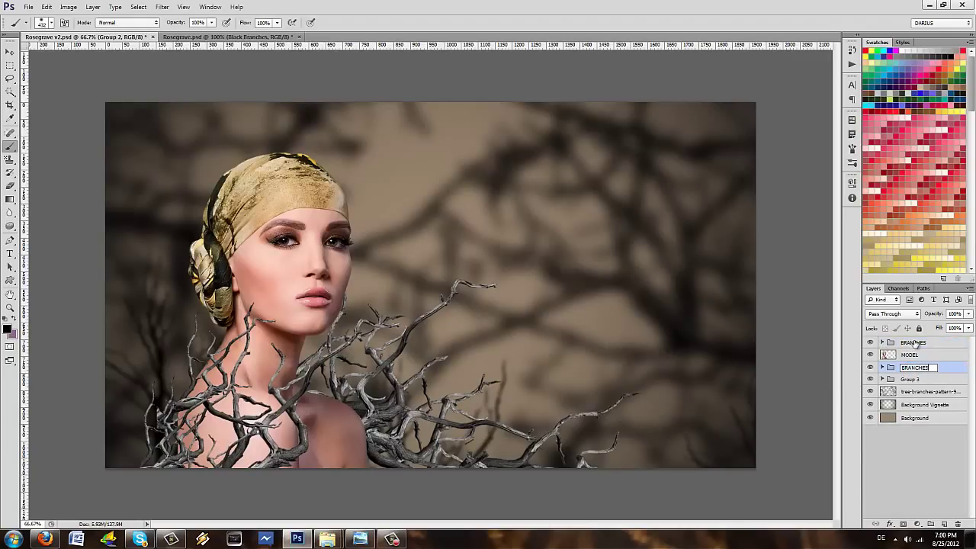
key("Return")
double_click(910, 379)
type("BR")
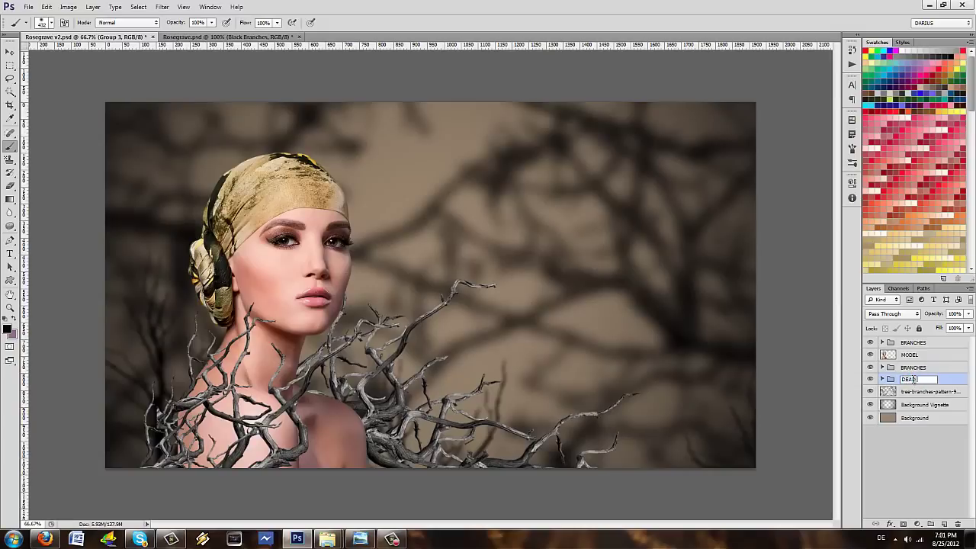
type("D TREE")
key("Return")
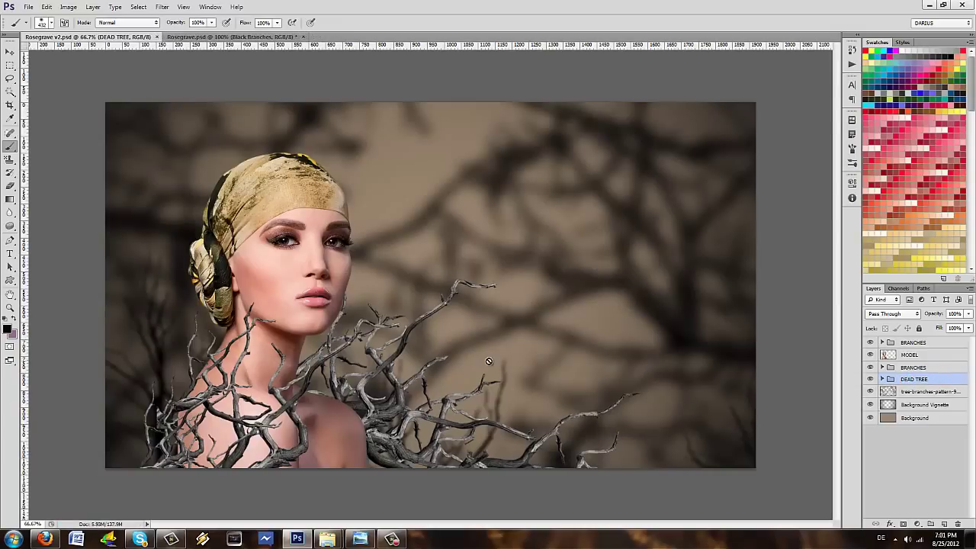